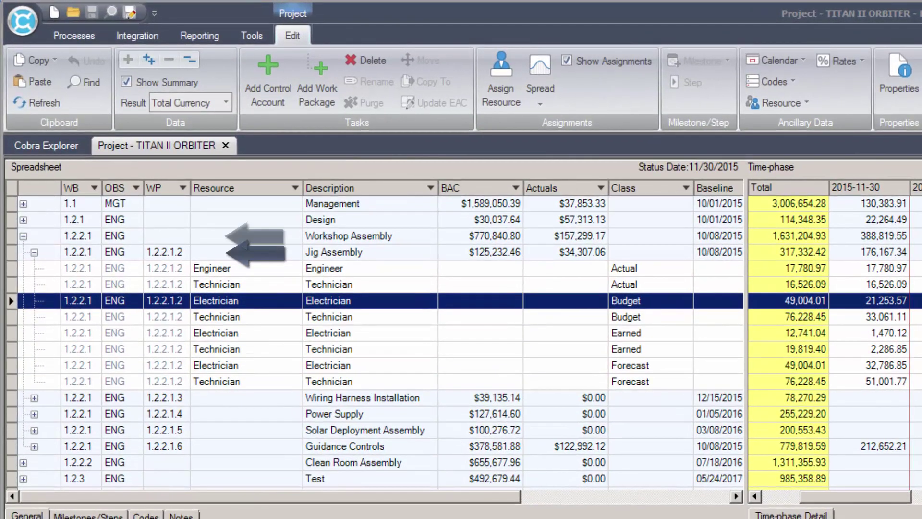
Select the Jig Assembly work package, then its Electrician budget assignment, to see its time-phase detail
left_click(376, 252)
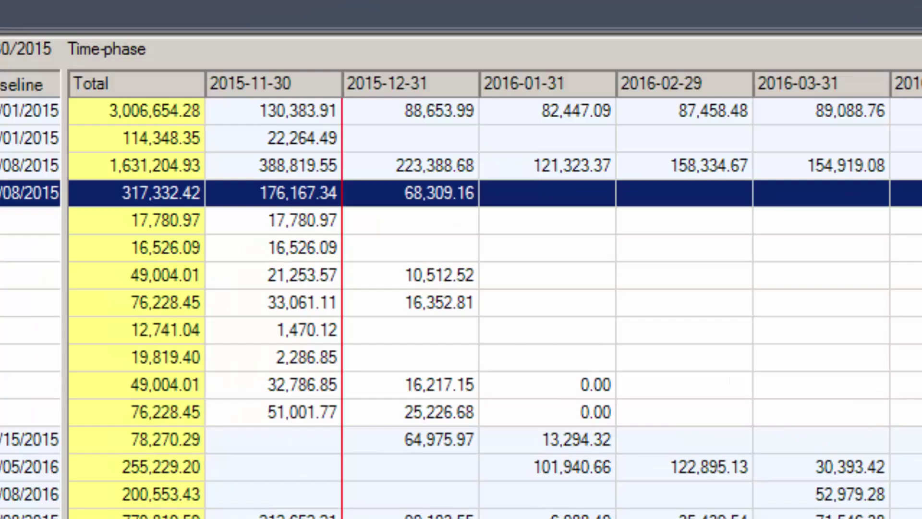
left_click(419, 276)
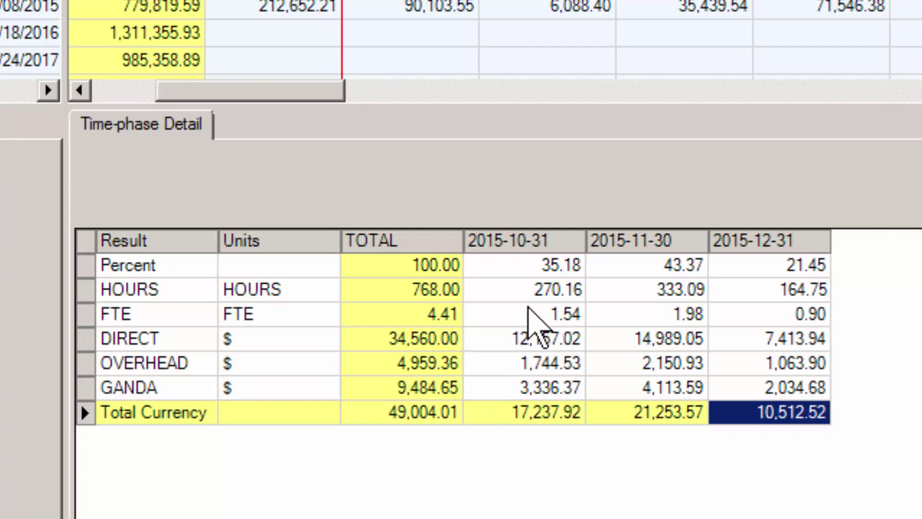
Commit the Electrician hours total and spread the change over the remaining fiscal periods
left_click(421, 289)
left_click(421, 289)
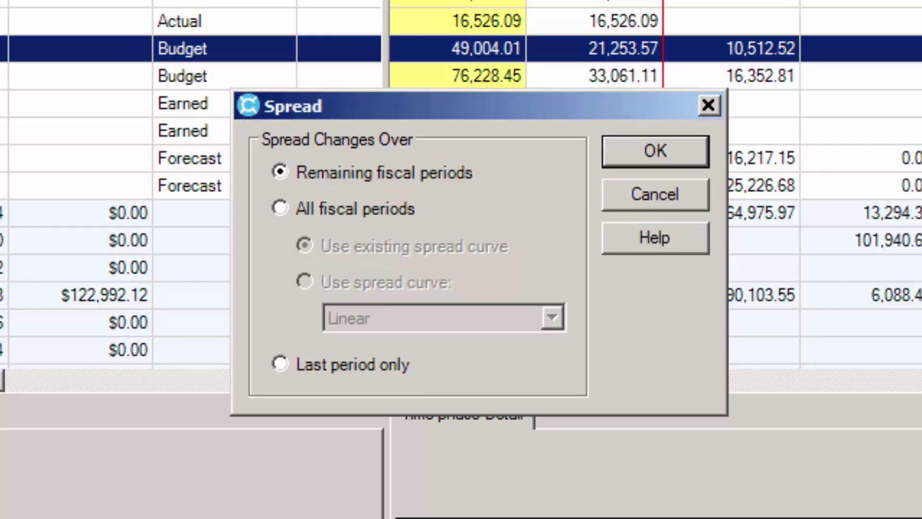
left_click(679, 153)
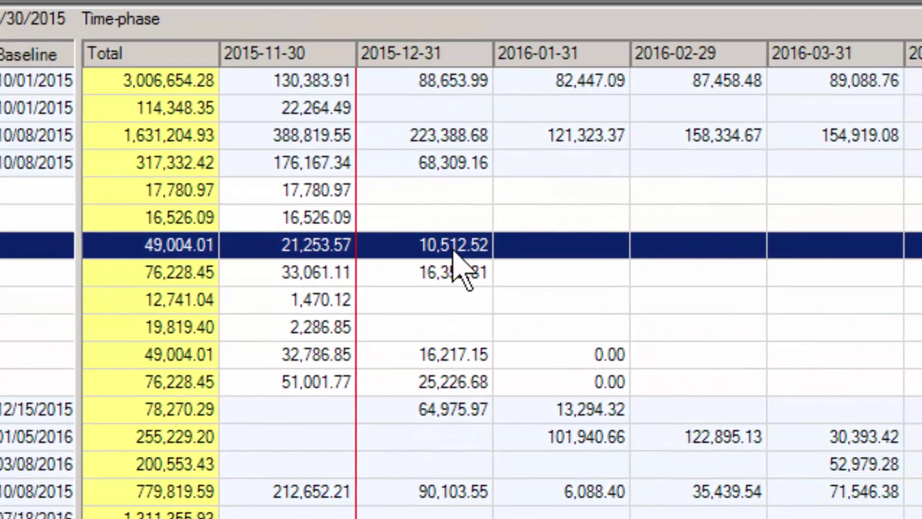
Re-enter the 2015-12-31 budget amount, keeping it at 10,512.52
left_click(453, 248)
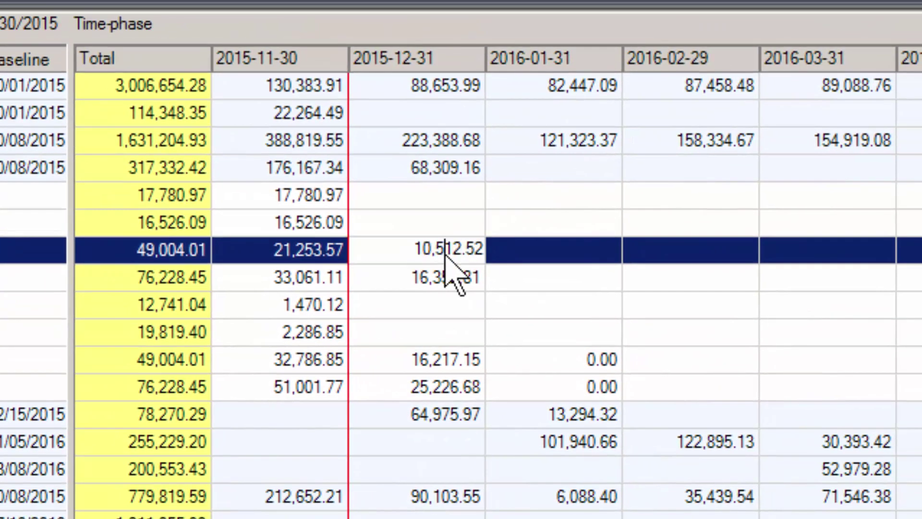
left_click_drag(416, 241, 486, 251)
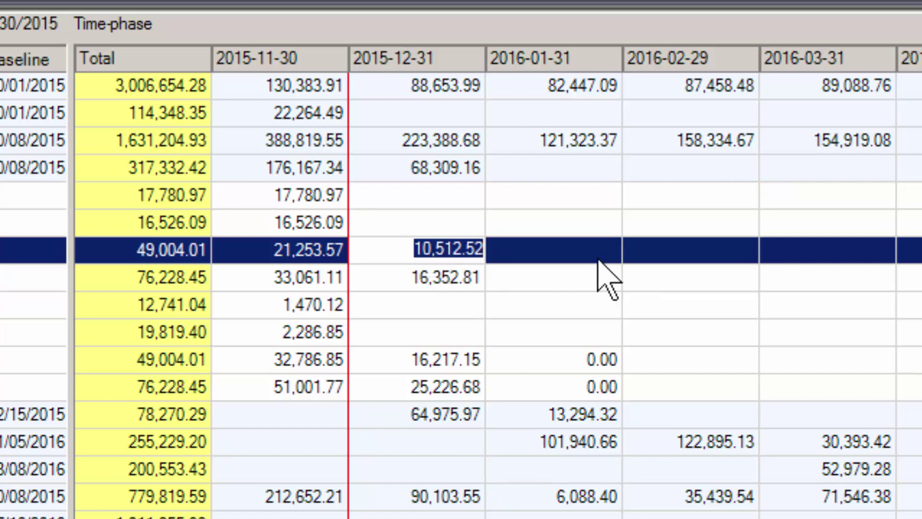
key("Tab")
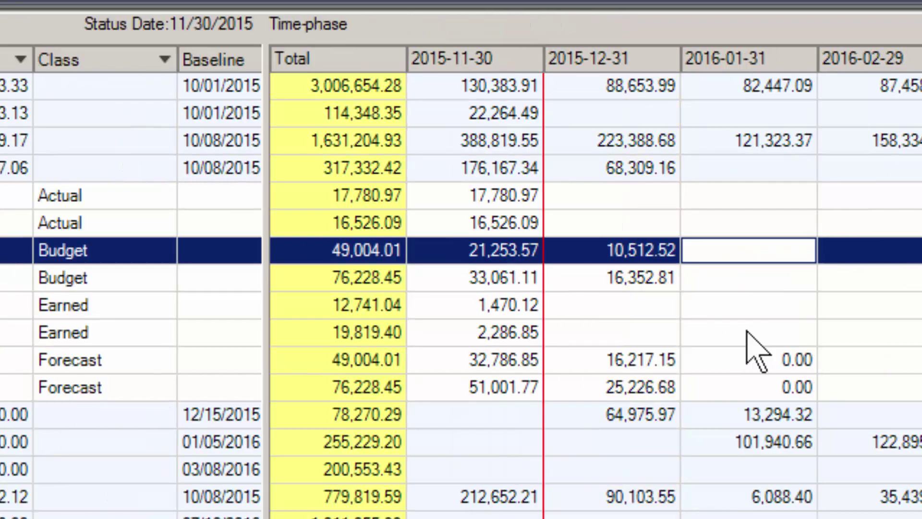
left_click(479, 218)
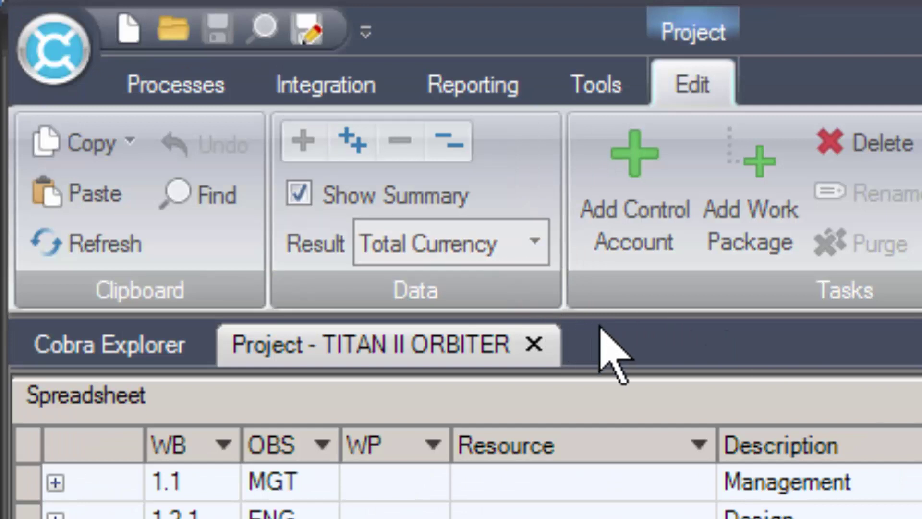
Change the Result measure from Total Currency to HOURS, then to DIRECT costs
left_click(534, 241)
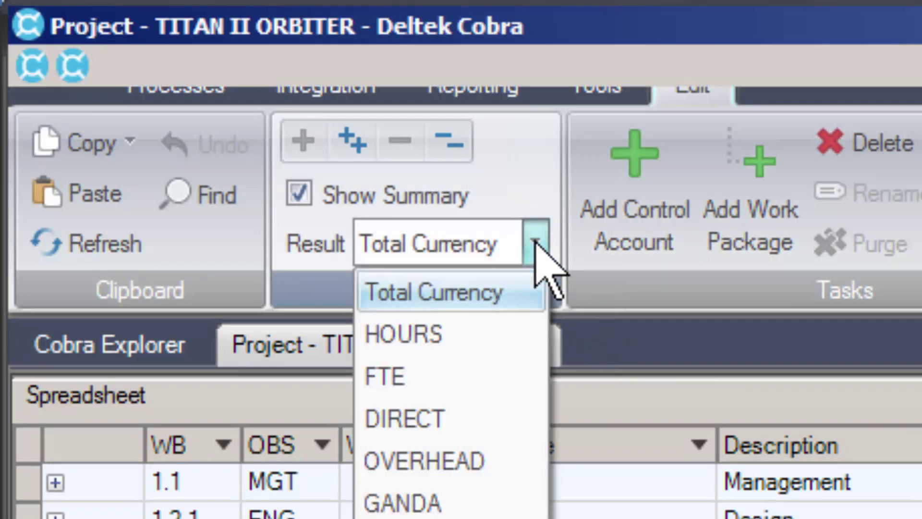
left_click(537, 242)
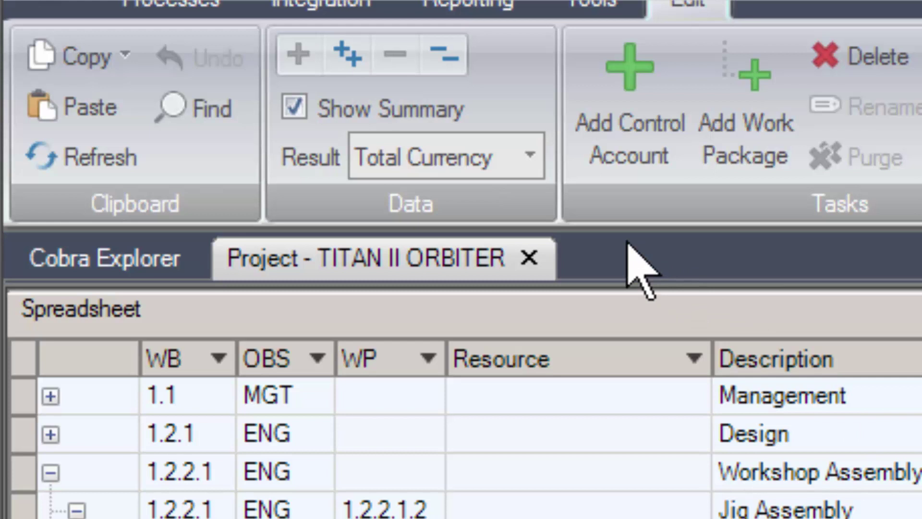
left_click(529, 155)
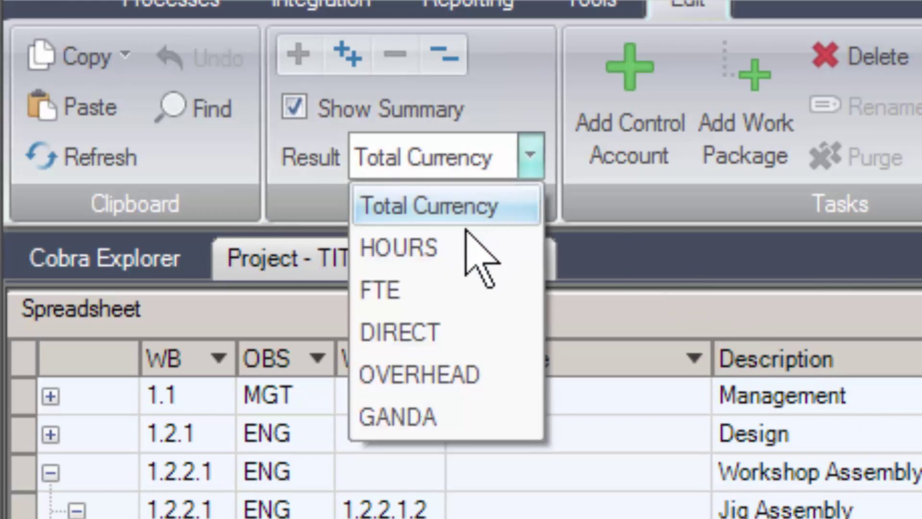
left_click(461, 244)
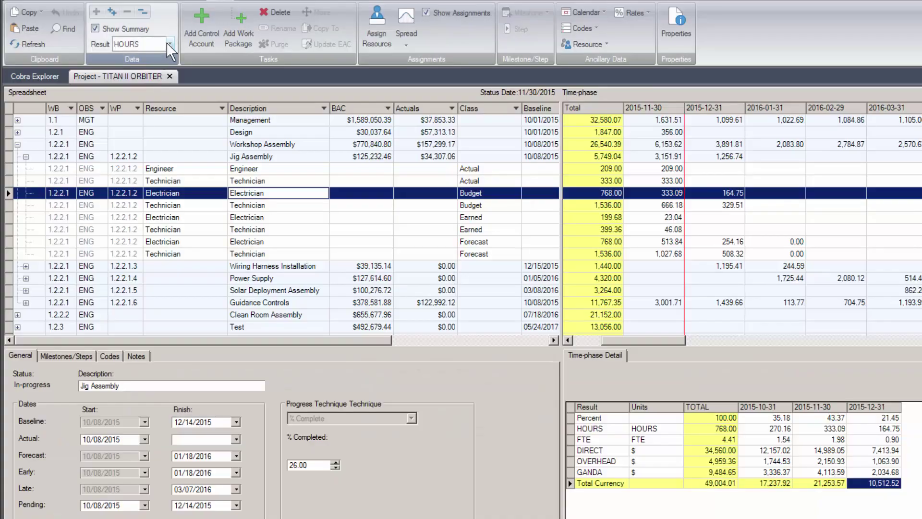
left_click(529, 154)
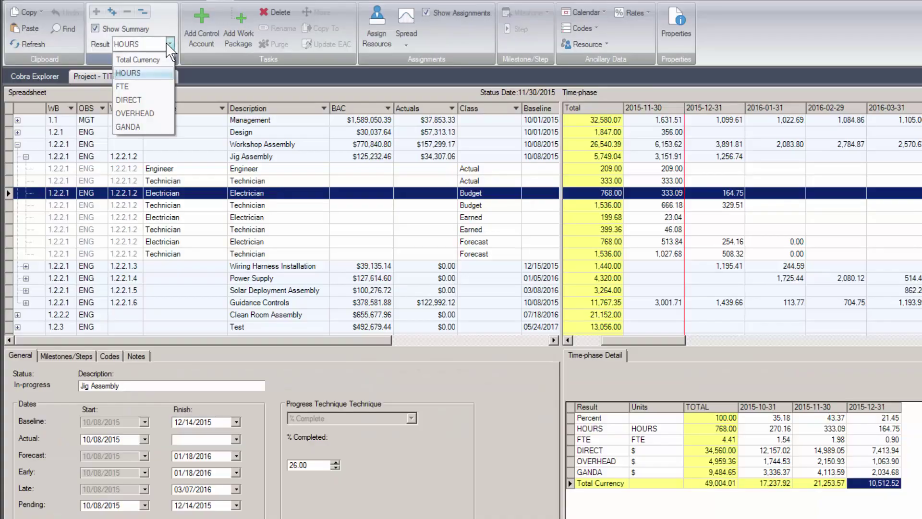
left_click(135, 100)
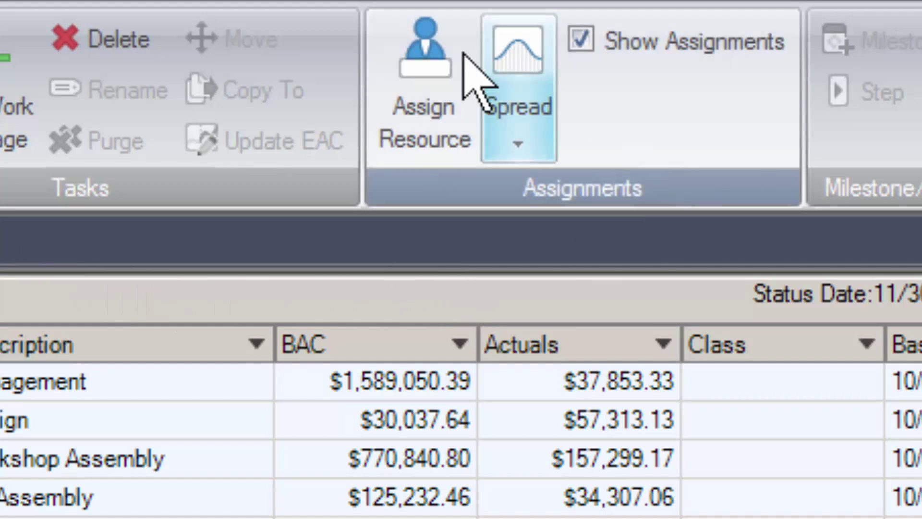
Look at the Assign Resource and spread curve options, then hide the resource assignment rows
left_click(414, 67)
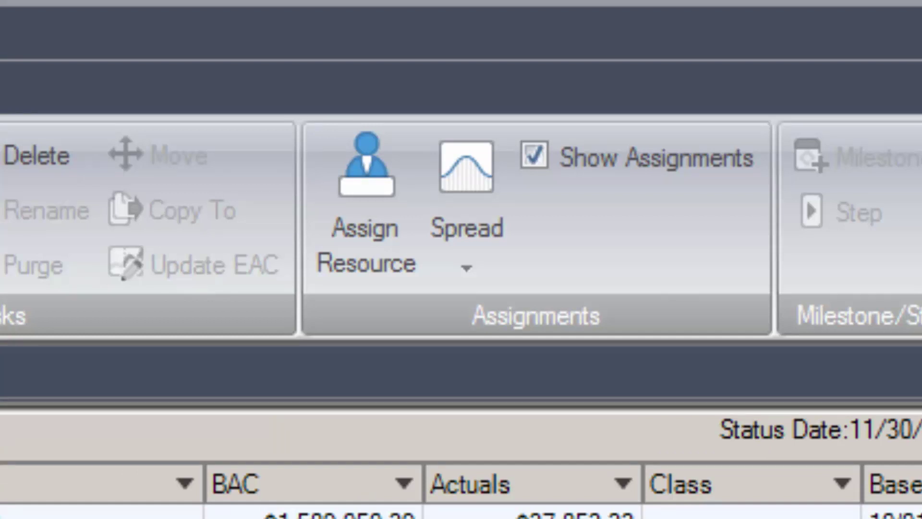
left_click(464, 187)
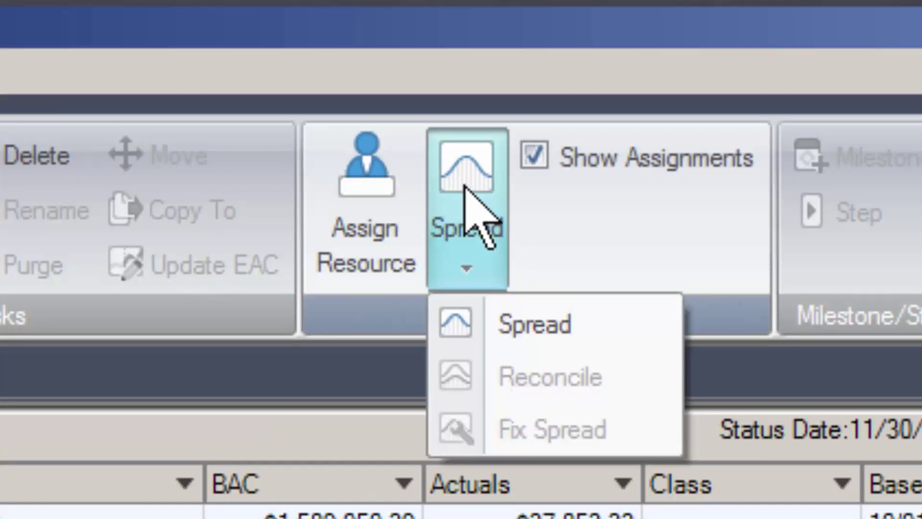
left_click(623, 322)
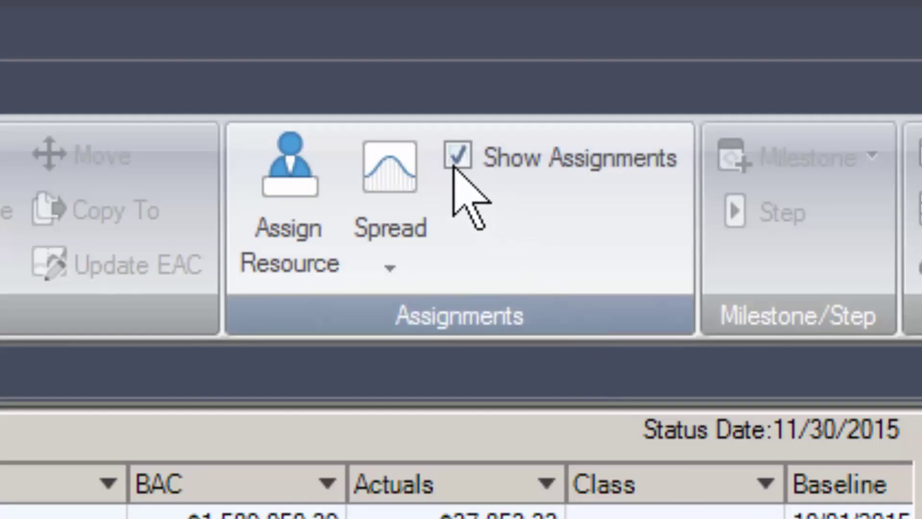
left_click(458, 160)
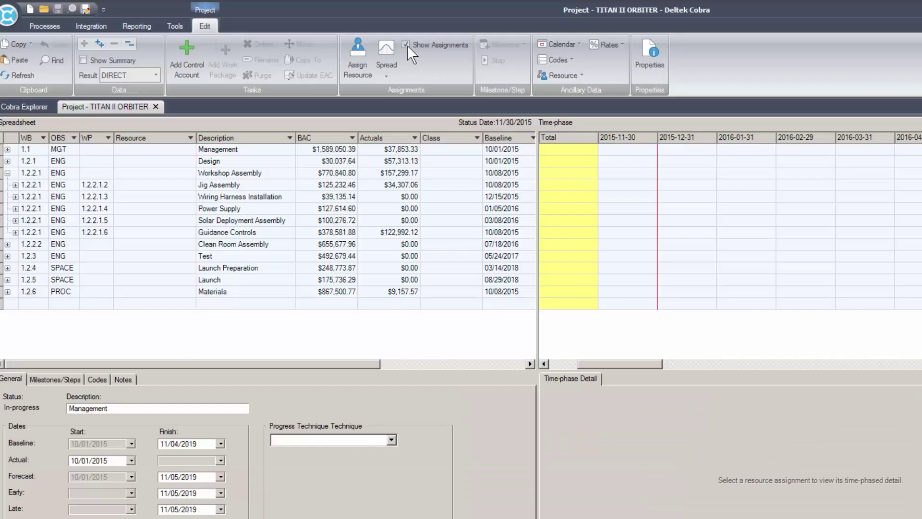
left_click(406, 45)
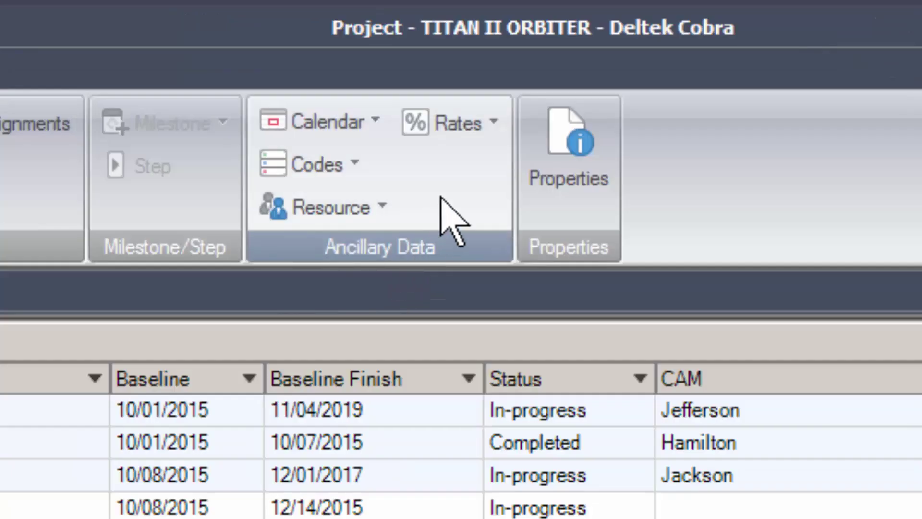
Check the project's calendar, rate, code and resource files: TITAN_CAL, SRA RATE, SRA RESOURCES
left_click(340, 122)
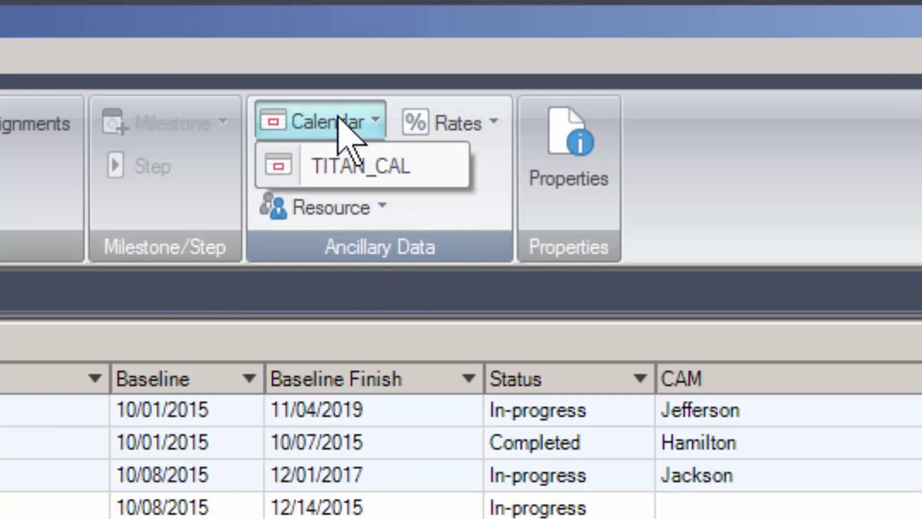
left_click(457, 124)
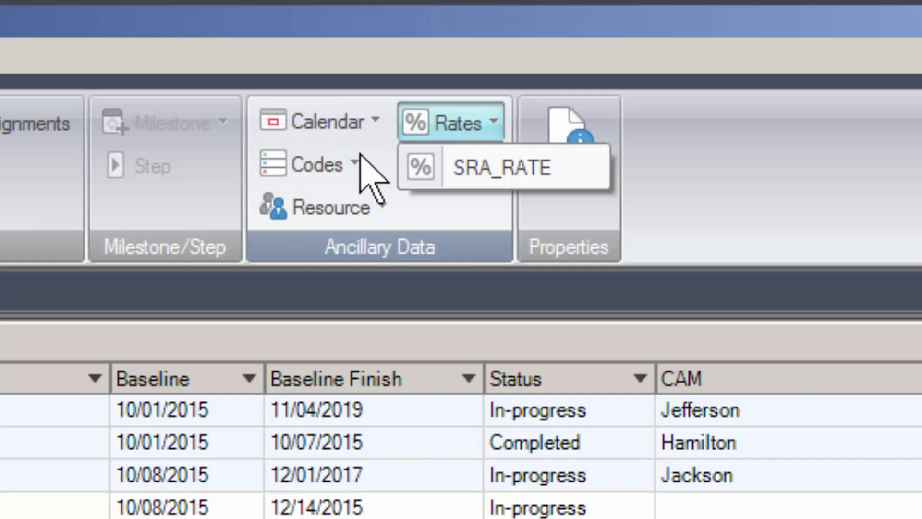
left_click(326, 165)
left_click(477, 181)
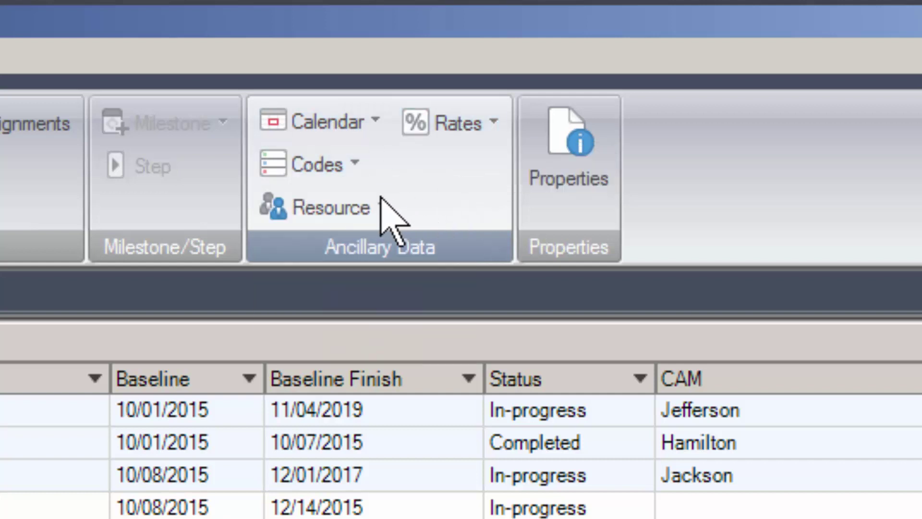
left_click(344, 206)
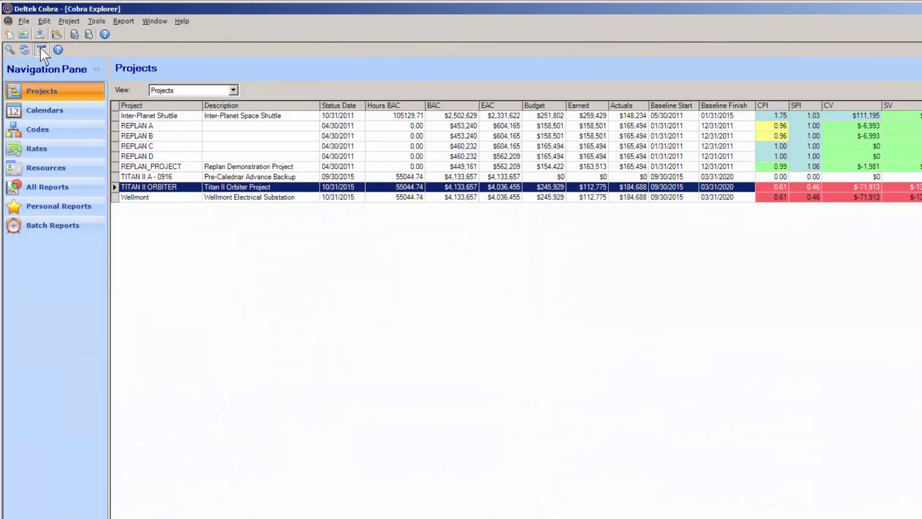
View the TITAN II ORBITER project information's Fields and Files tabs
left_click(40, 49)
left_click(456, 148)
left_click(484, 152)
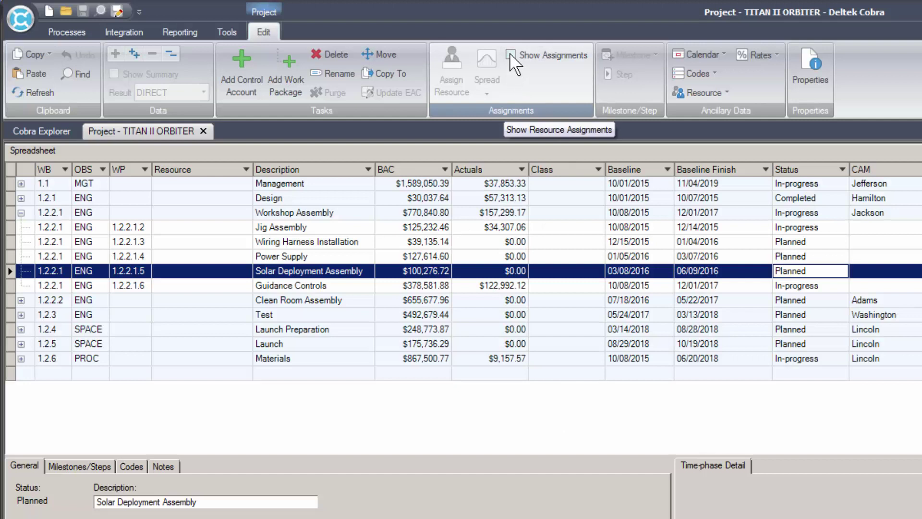
Turn Show Assignments back on to restore assignment rows and the time-phase pane
left_click(511, 54)
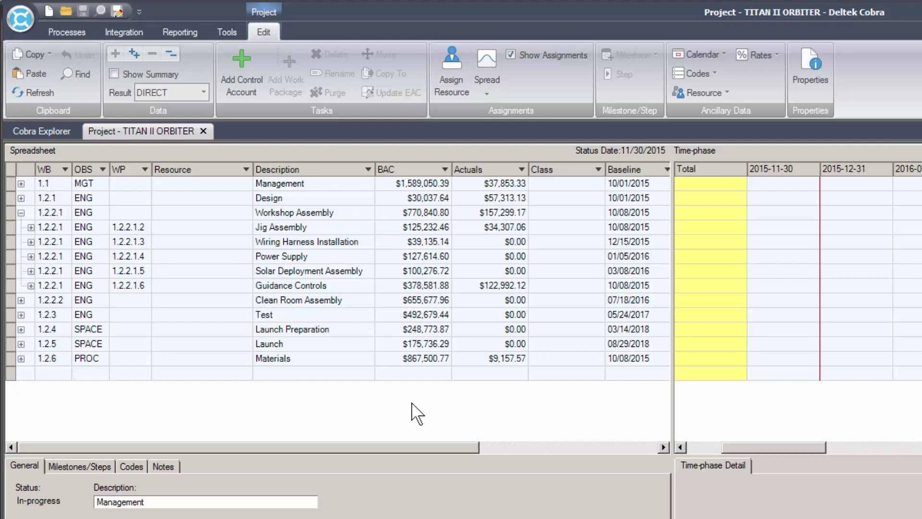
Insert a Control column holding Control Account Code 1 before the Description column
right_click(310, 167)
left_click(353, 174)
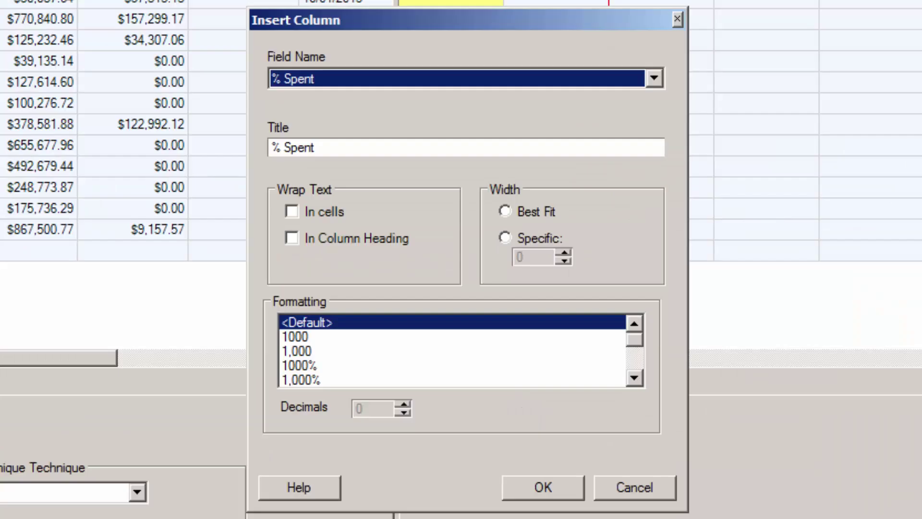
left_click(654, 79)
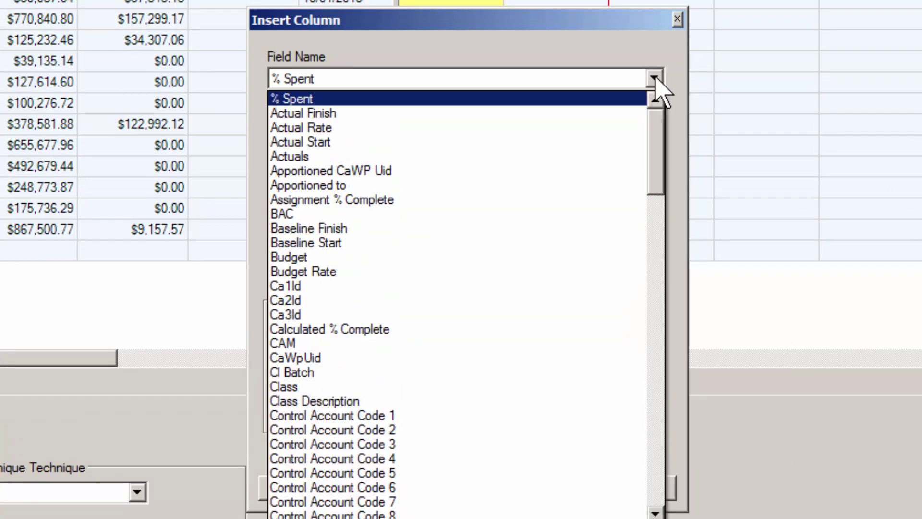
left_click(310, 416)
left_click(537, 484)
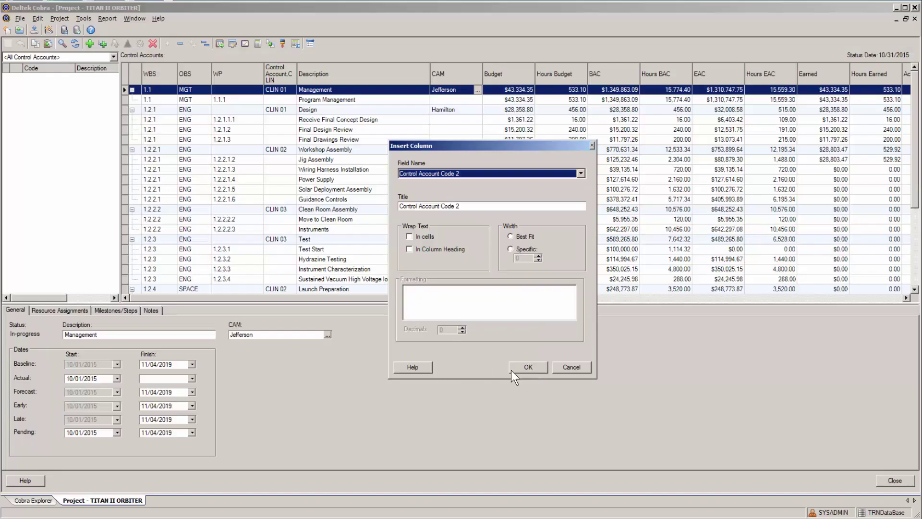
left_click(513, 368)
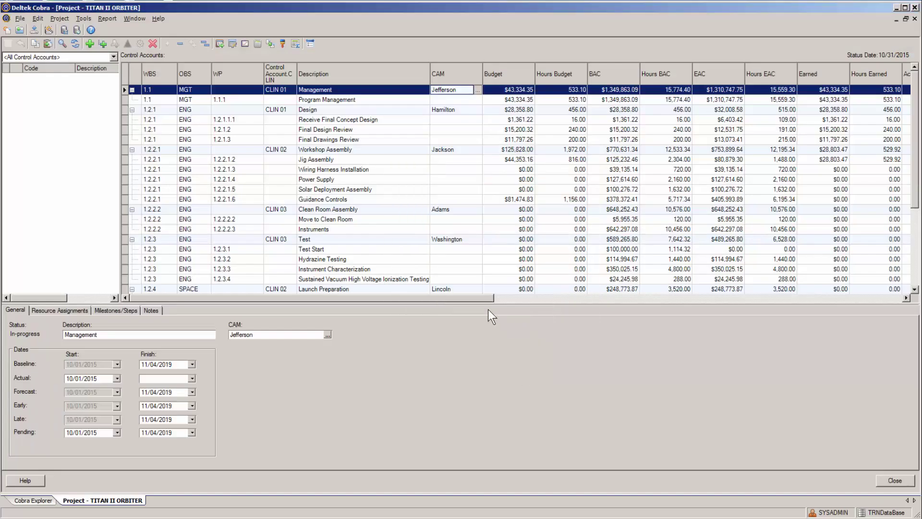
left_click_drag(447, 298, 882, 305)
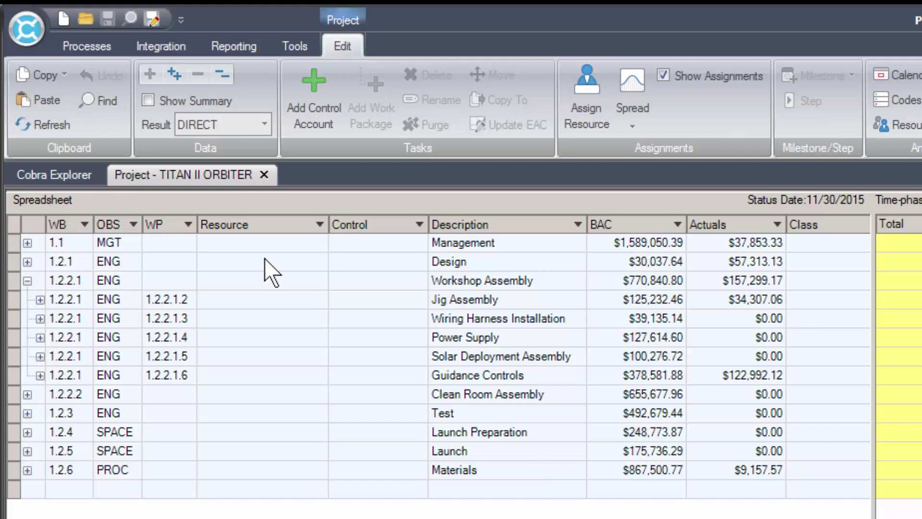
Remove the Control column from the project spreadsheet
right_click(382, 220)
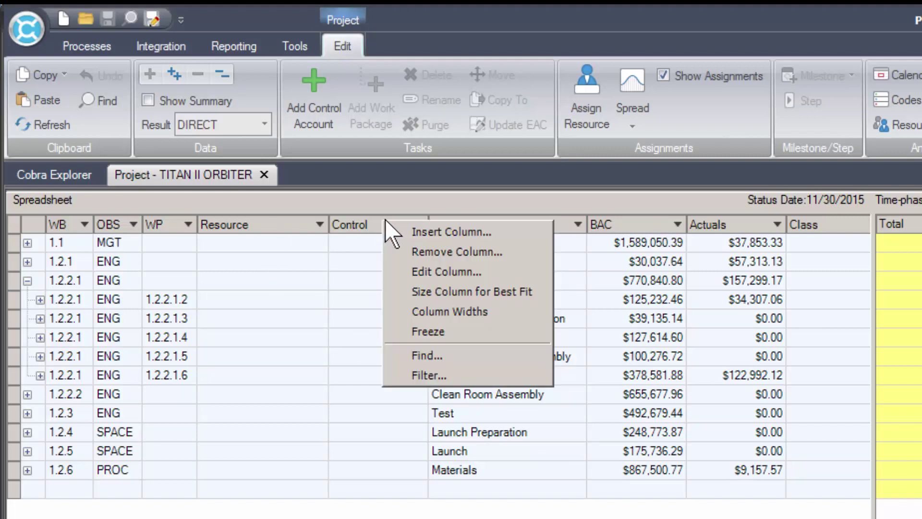
left_click(418, 251)
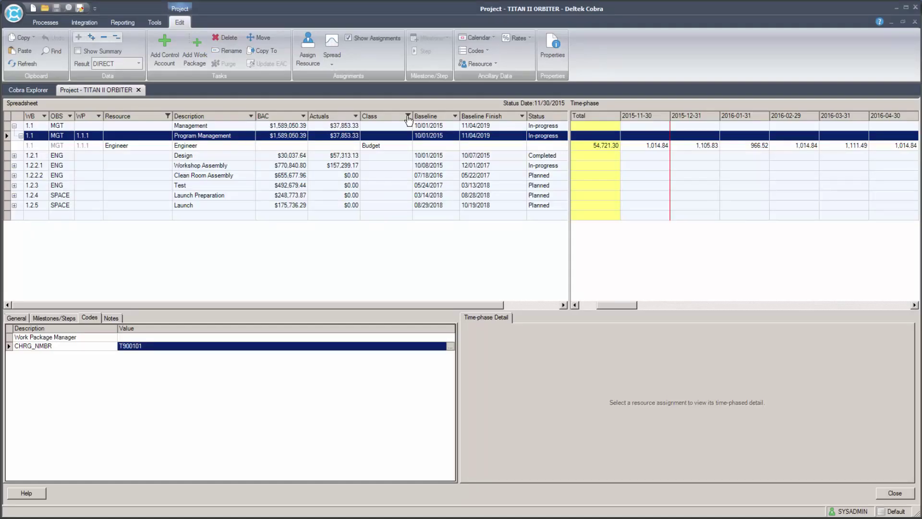
left_click(407, 117)
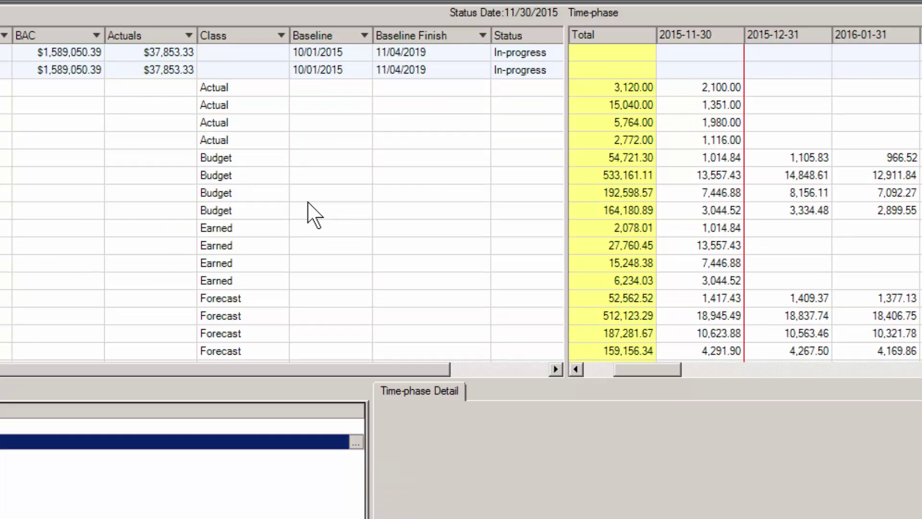
Filter the Class column to Budget only, leaving Program Management's four Budget resource rows
left_click(281, 36)
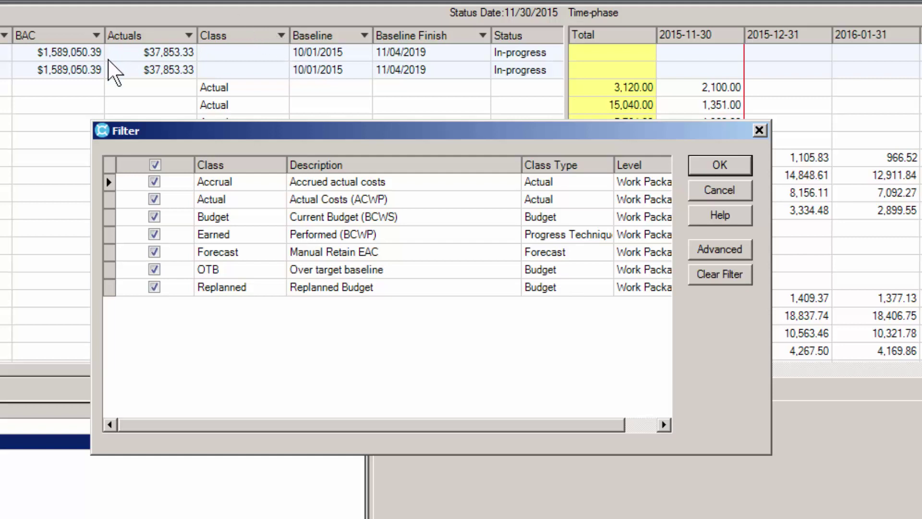
left_click(155, 165)
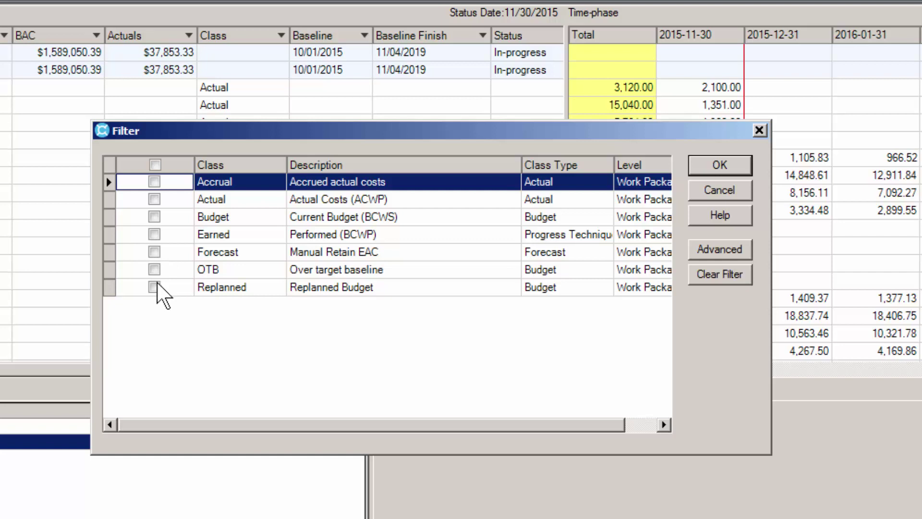
left_click(154, 165)
left_click(154, 166)
left_click(154, 217)
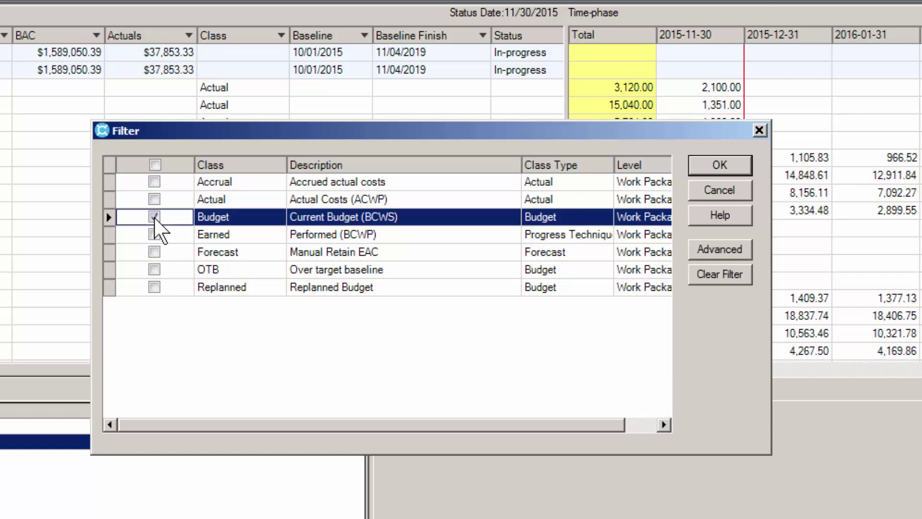
left_click(699, 164)
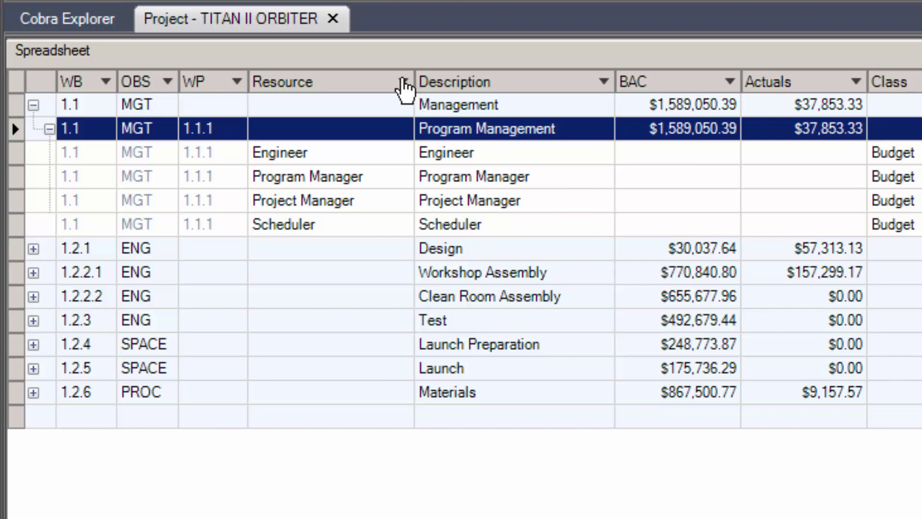
Filter the Resource column to keep only the Engineer resource
left_click(404, 82)
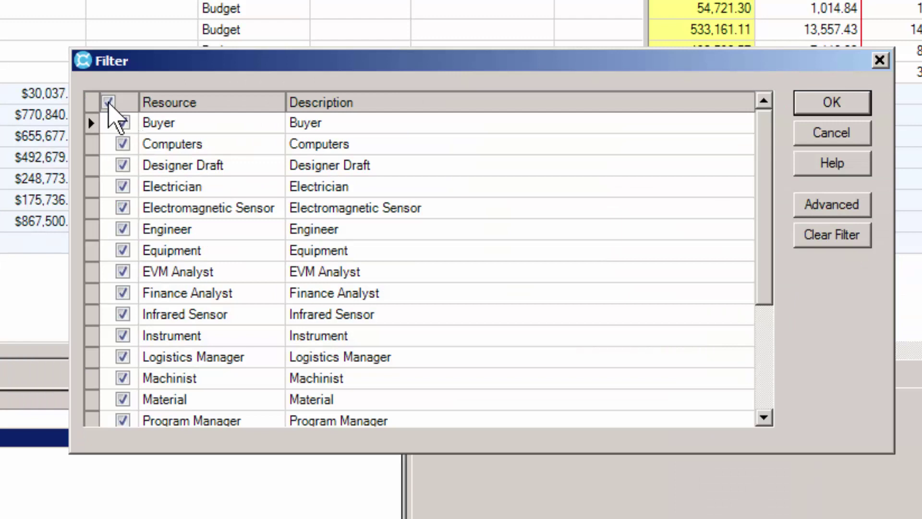
left_click(766, 258)
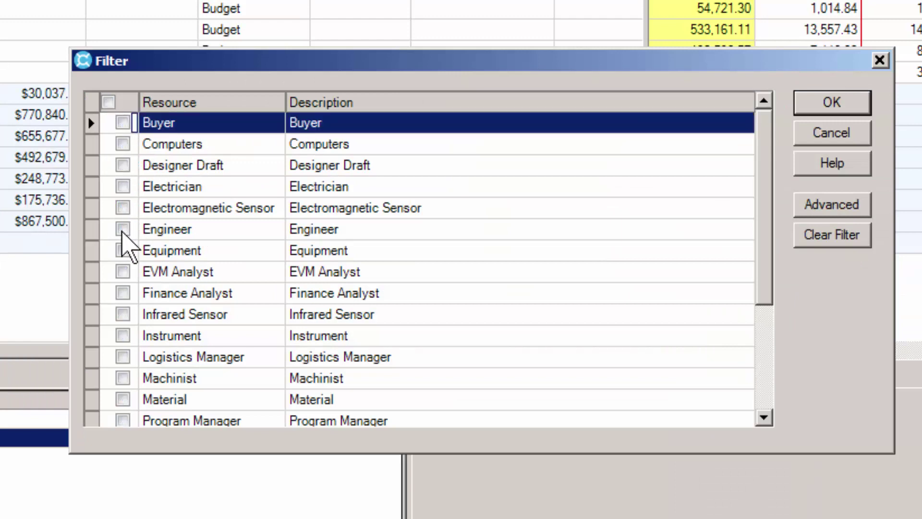
left_click(123, 229)
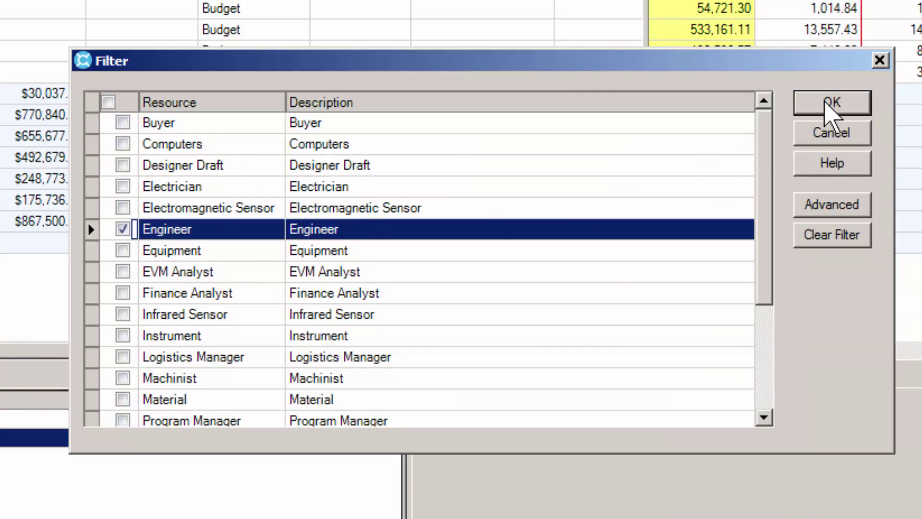
left_click(829, 106)
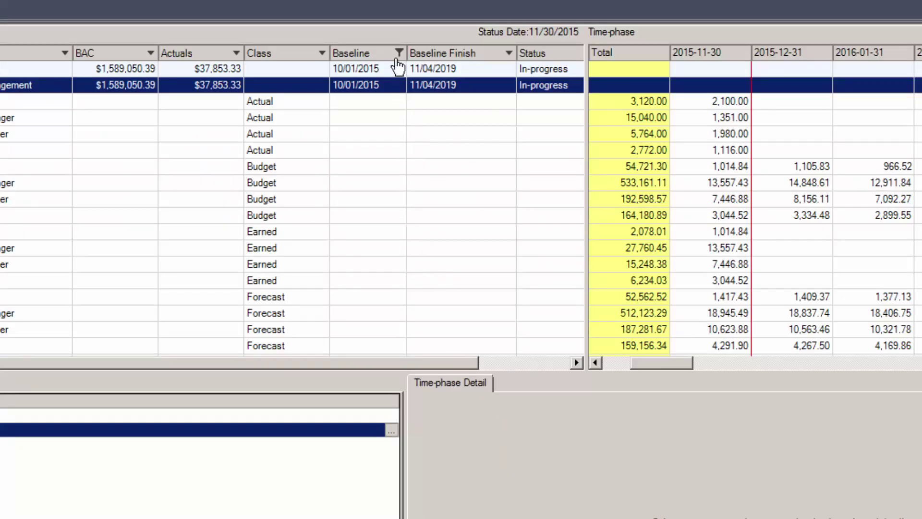
Inspect the Baseline and Class advanced filter conditions, cancelling both without changes
left_click(399, 52)
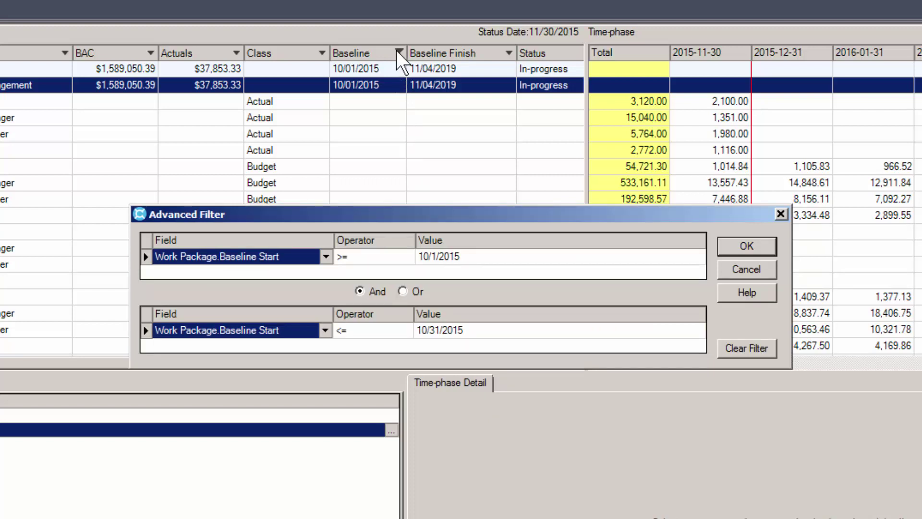
left_click(767, 269)
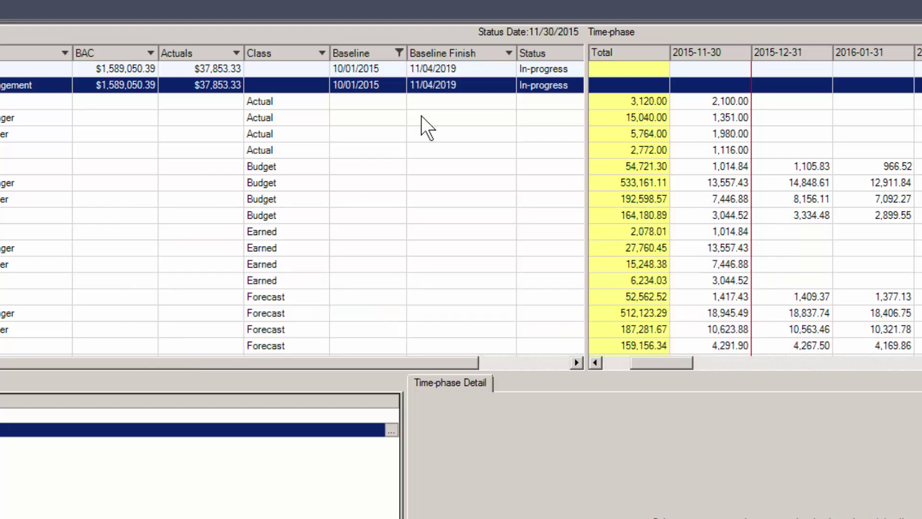
left_click(322, 52)
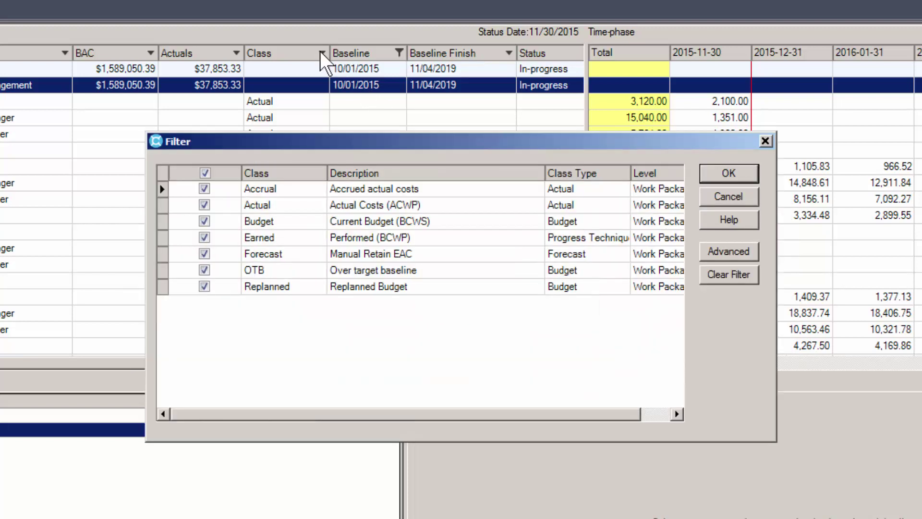
left_click(722, 251)
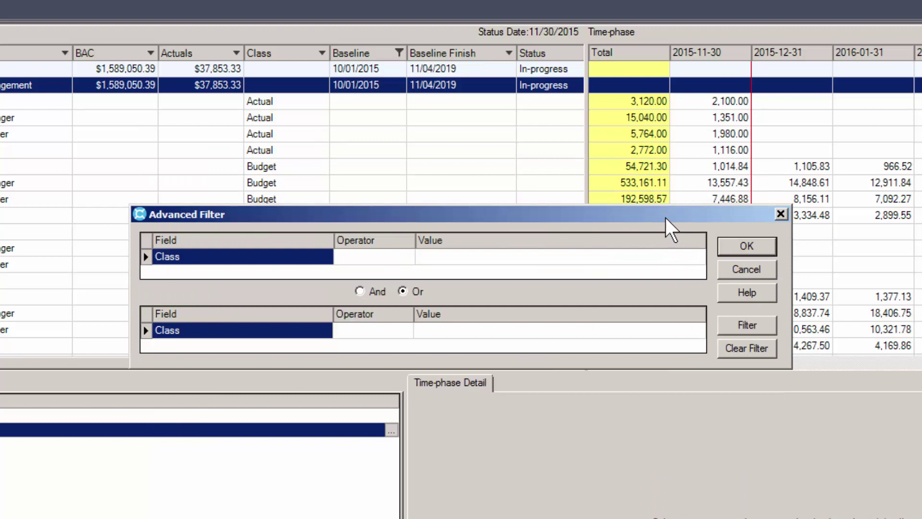
left_click(743, 268)
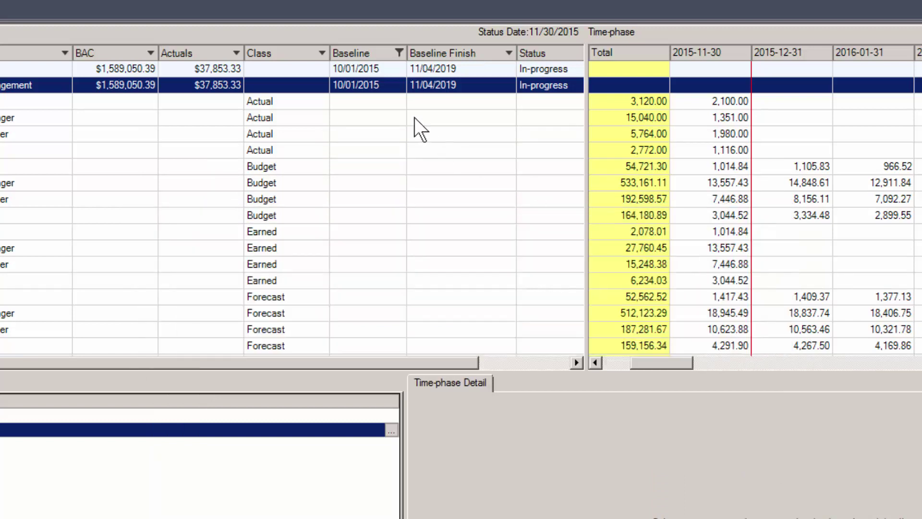
Open the Baseline Finish advanced filter and join its two conditions with Or
left_click(510, 54)
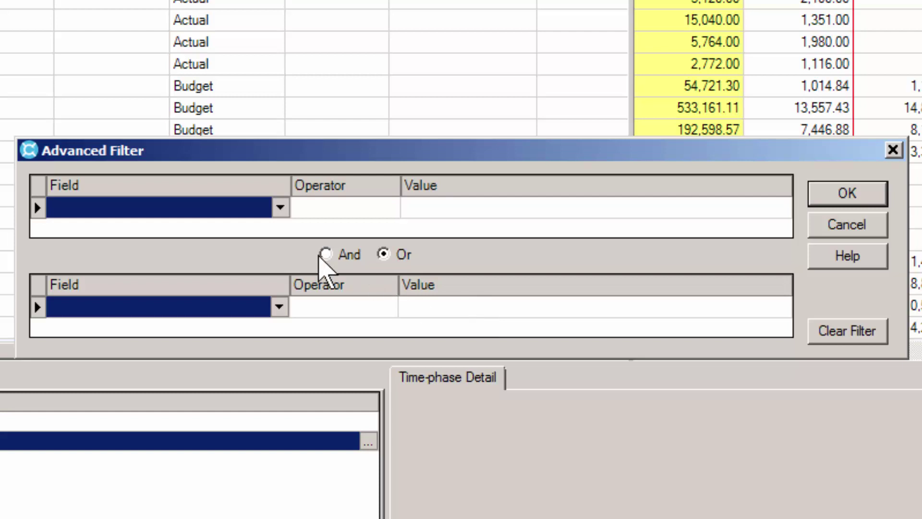
left_click(319, 256)
left_click(382, 256)
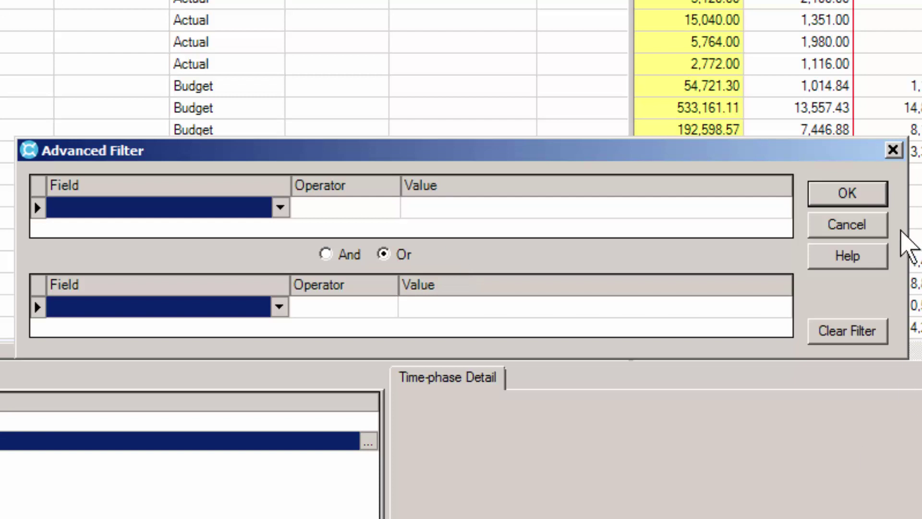
Cancel the advanced filter and sort rows by Class descending, putting Forecast first
left_click(848, 225)
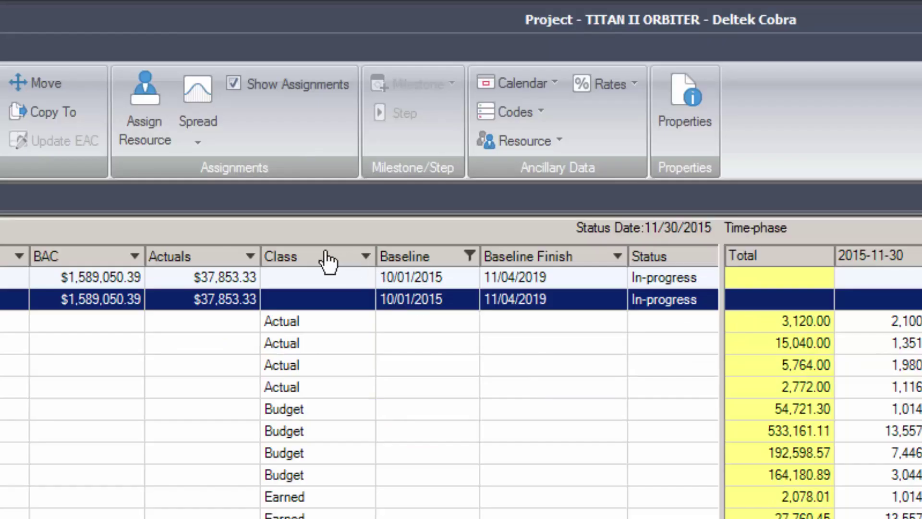
left_click(316, 259)
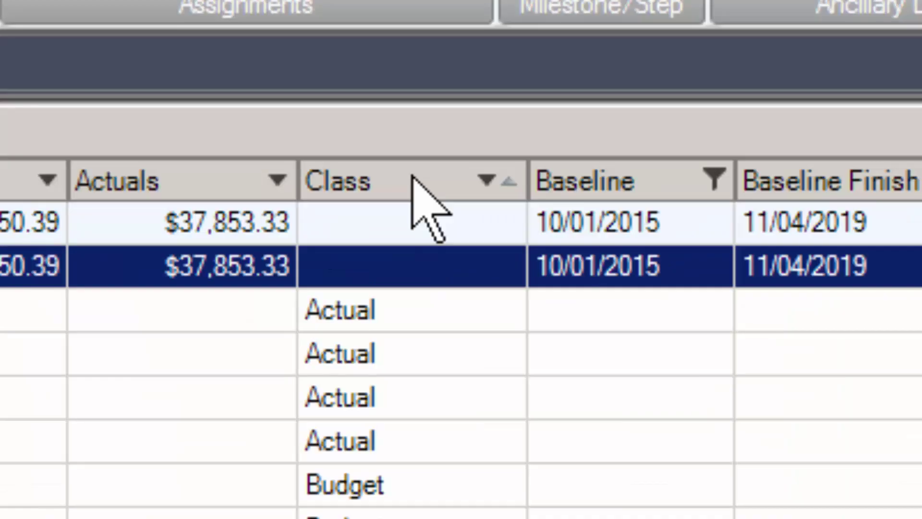
left_click(412, 179)
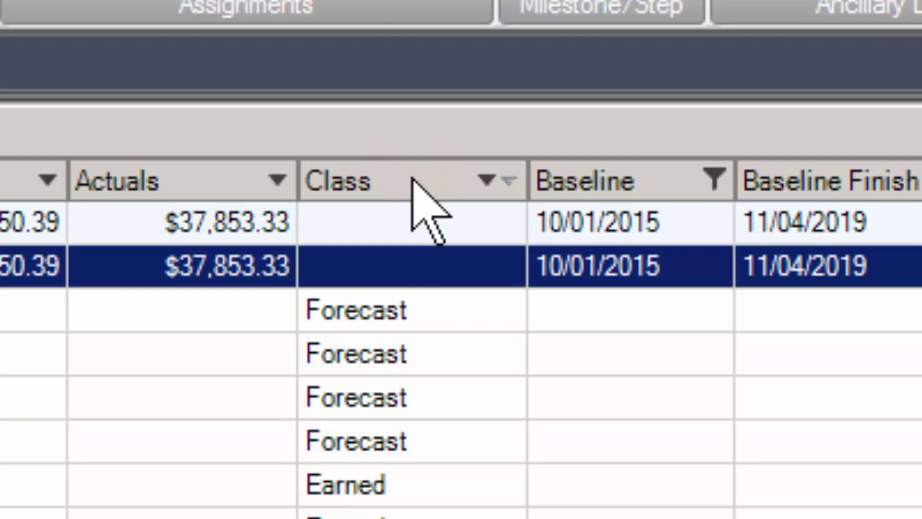
left_click(412, 178)
left_click(412, 178)
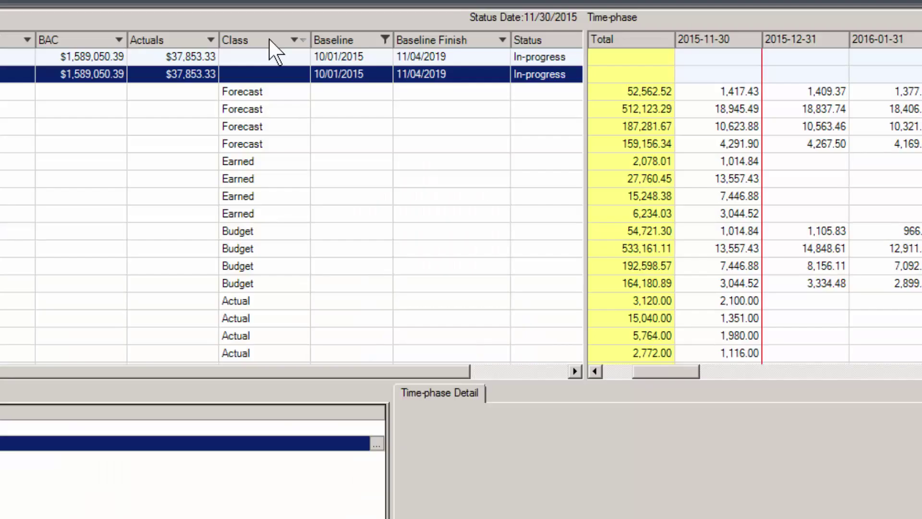
Clear the Baseline Start filter for 10/1/2015 to 10/31/2015
left_click(384, 39)
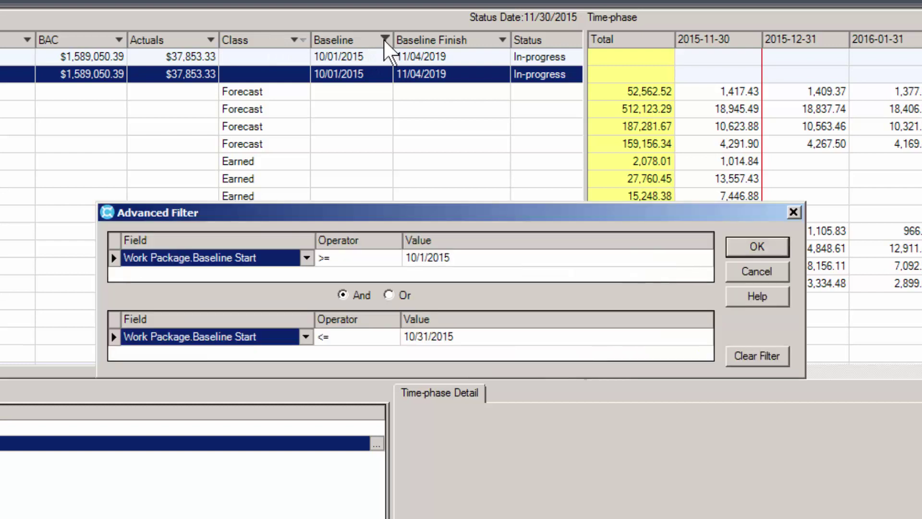
left_click(754, 358)
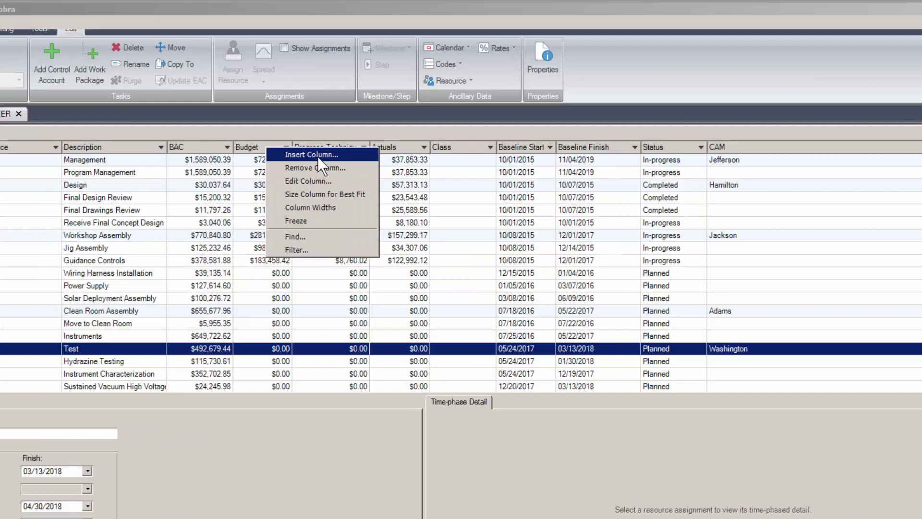
Insert a column after BAC, browsing the Field Name list for Current Period fields
left_click(318, 156)
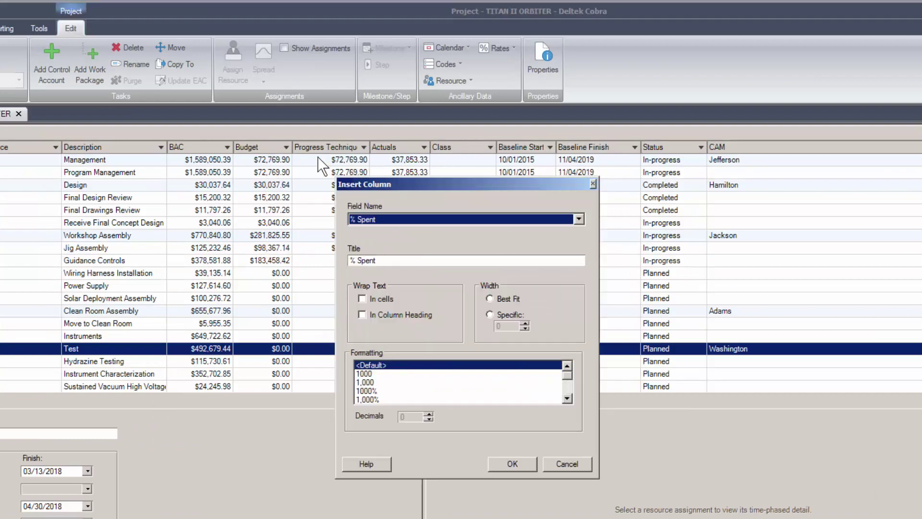
left_click(578, 218)
left_click_drag(583, 294, 585, 306)
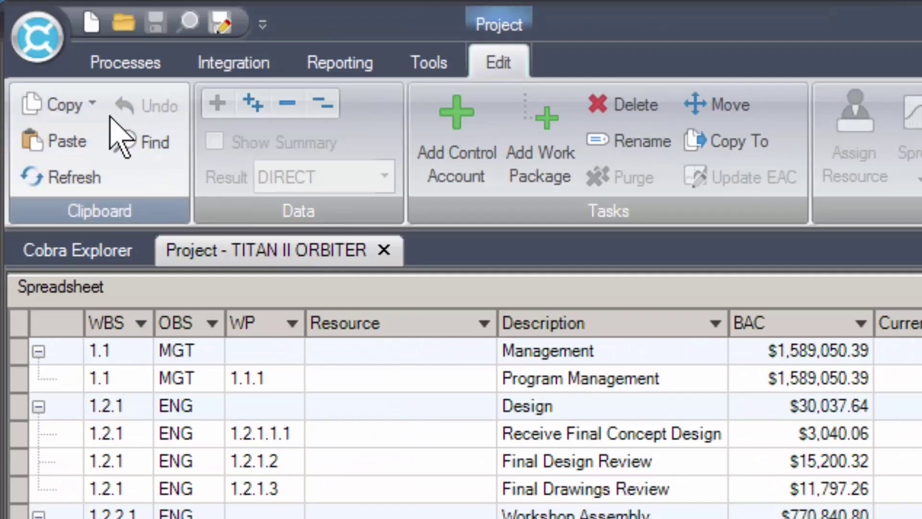
Copy the spreadsheet view to Excel and save it as asd
left_click(62, 103)
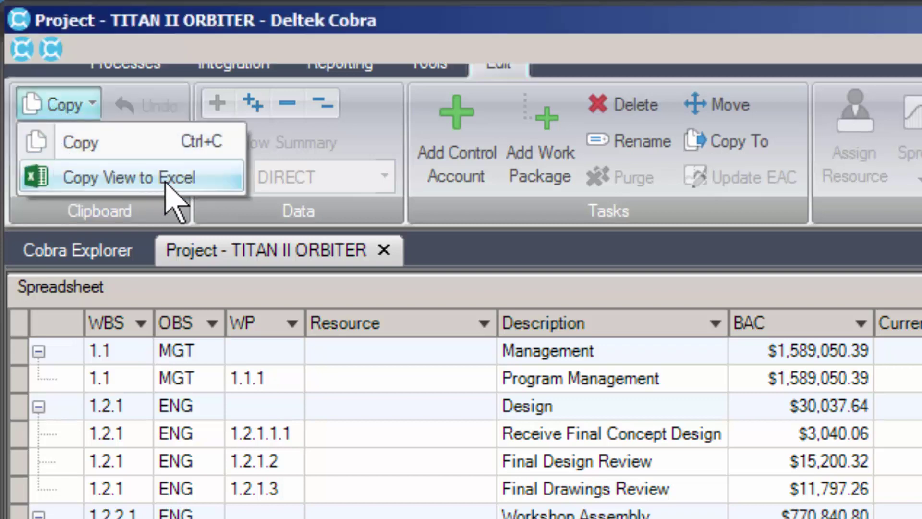
left_click(213, 185)
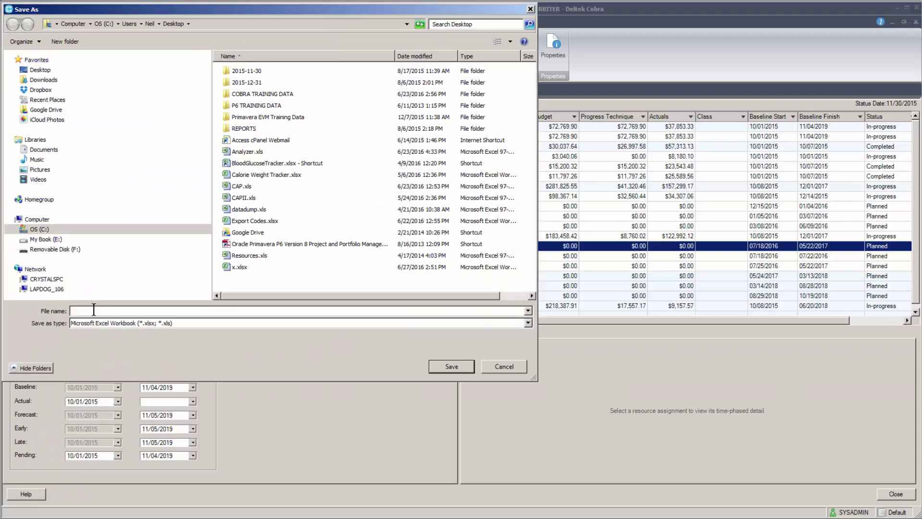
type("asd")
left_click(460, 370)
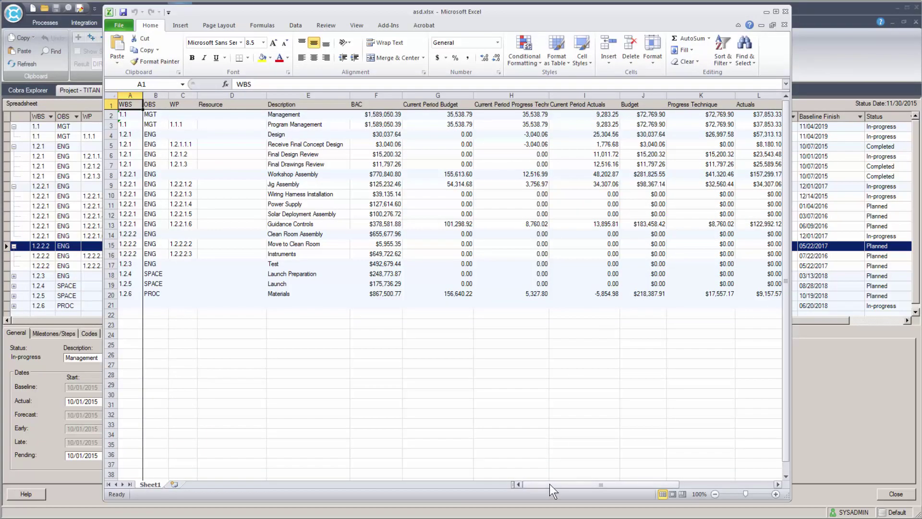
Scroll across the exported asd.xlsx columns in Excel
mouse_move(549, 483)
left_mouse_down()
mouse_move(621, 486)
mouse_move(548, 489)
left_mouse_up()
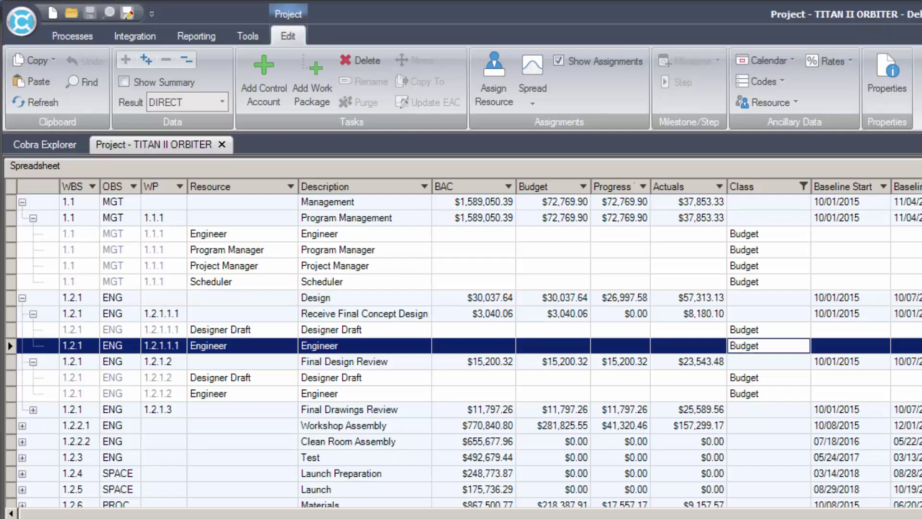
Create a new calculated field named Spend
left_click(246, 37)
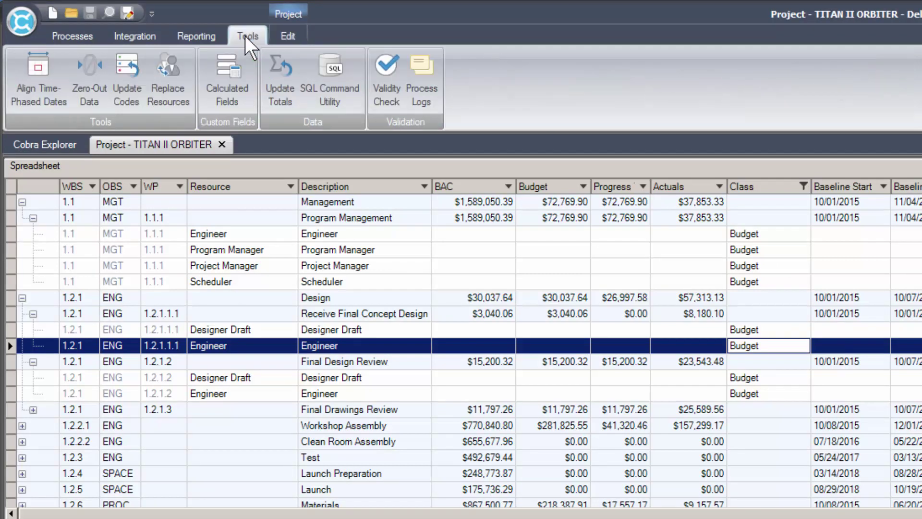
left_click(241, 94)
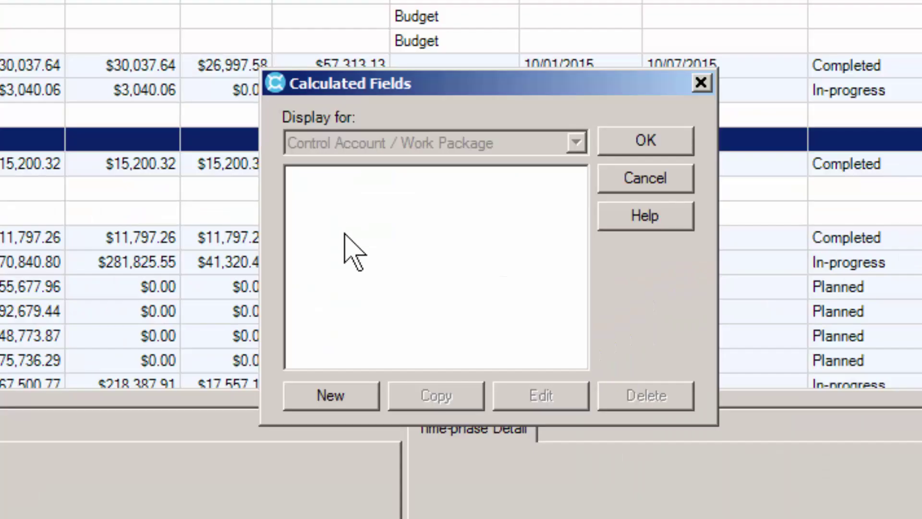
left_click(332, 396)
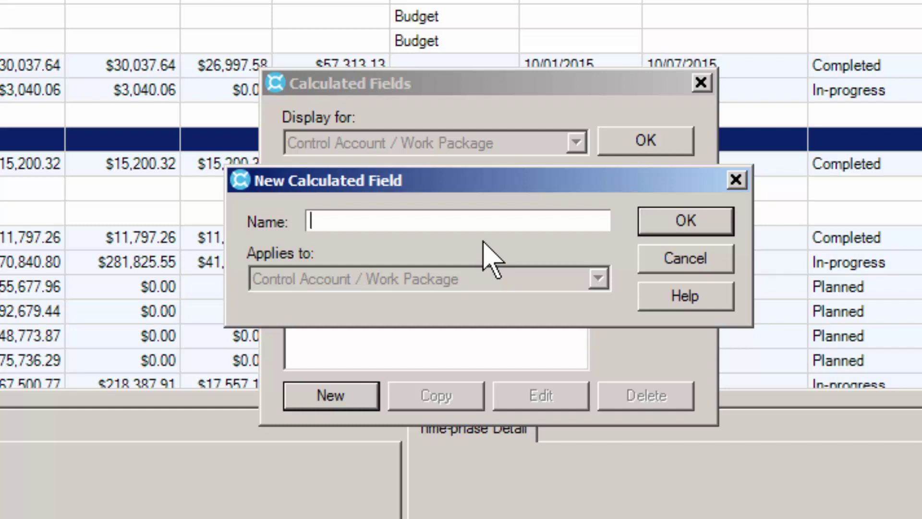
type("Spend")
left_click(679, 217)
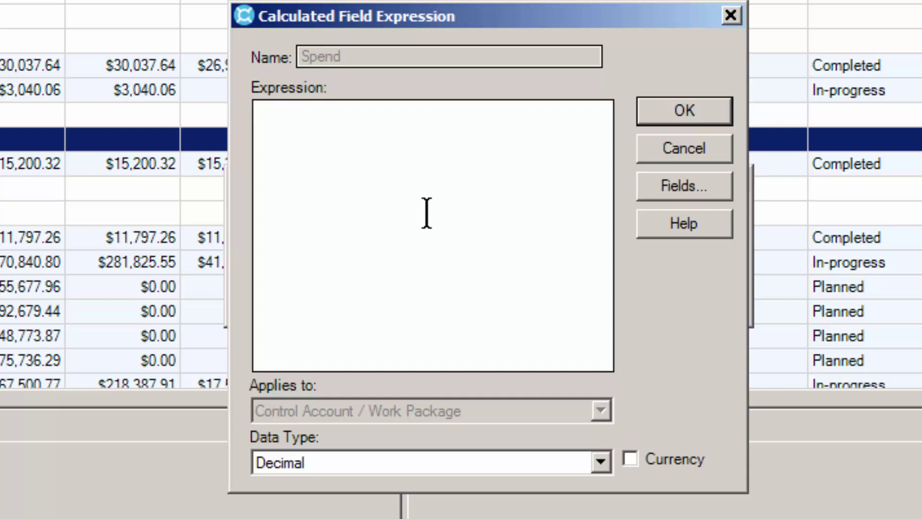
Define Spend as BAC-Actual, a Decimal currency field, and save it
type("BAC-")
left_click(691, 187)
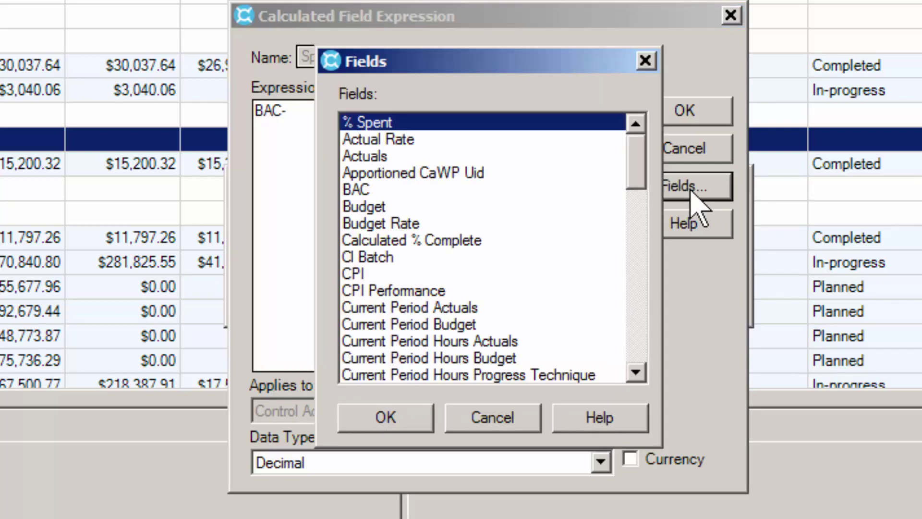
left_click(376, 156)
left_click(402, 416)
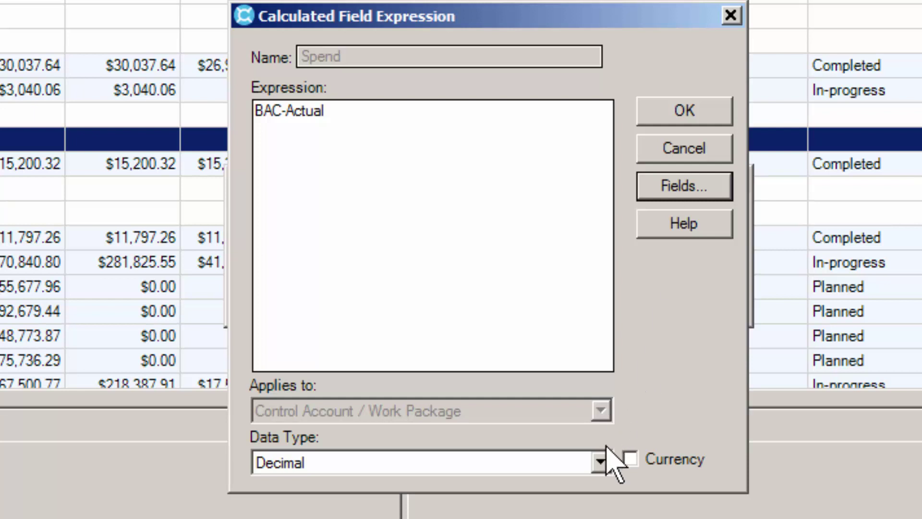
left_click(600, 463)
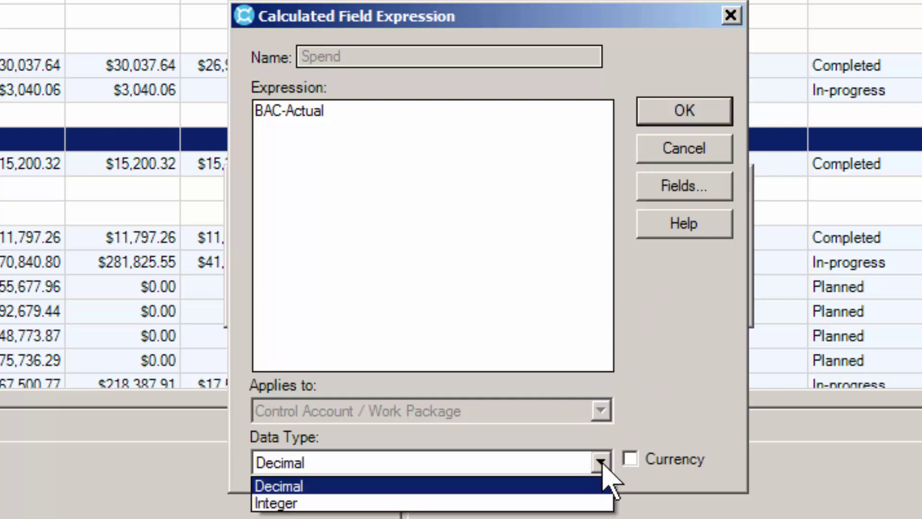
left_click(601, 464)
left_click(631, 459)
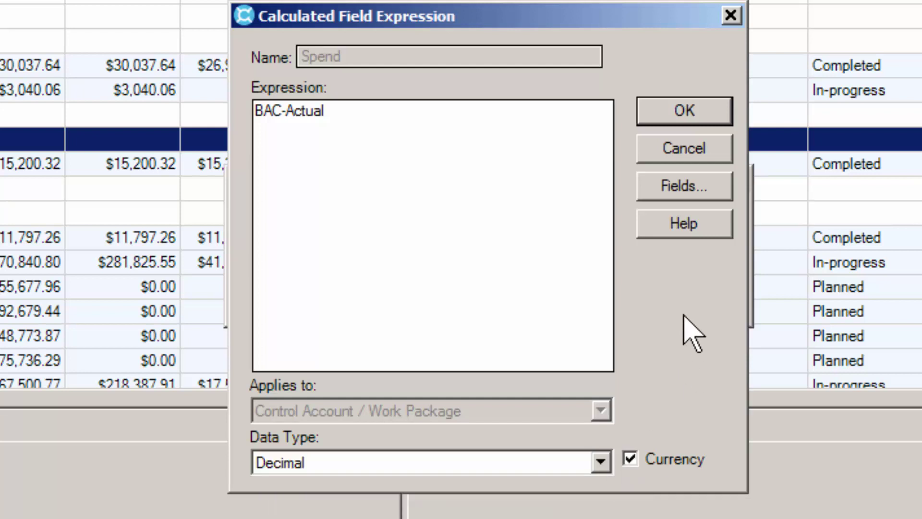
left_click(708, 112)
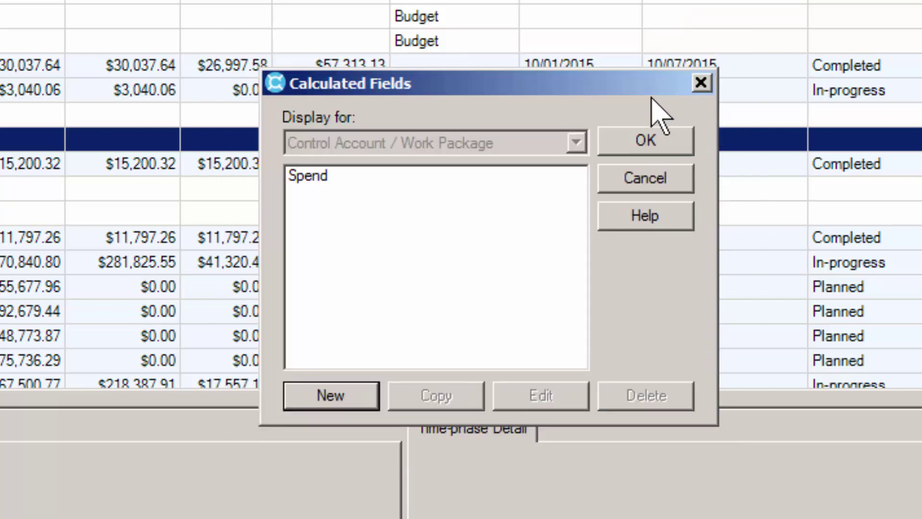
left_click(645, 141)
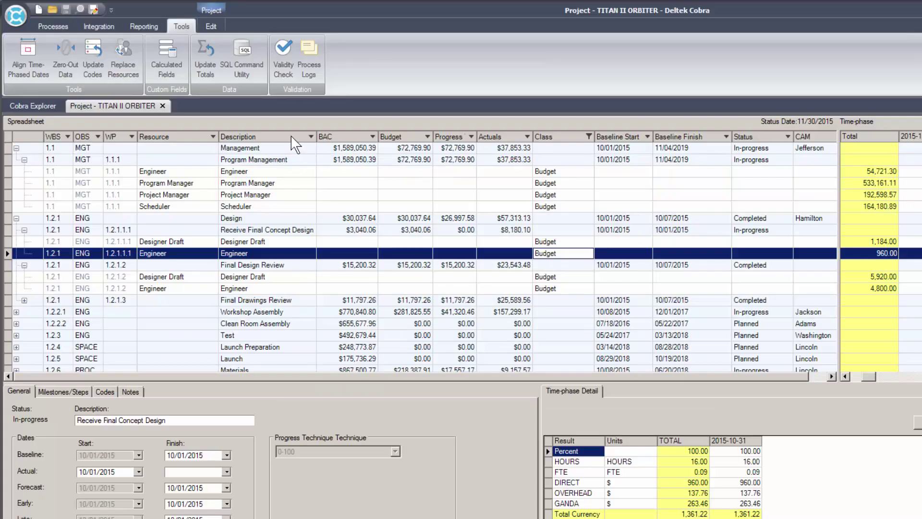
Insert a Spend column before BAC, showing 1,551,197.07 for Management
right_click(291, 137)
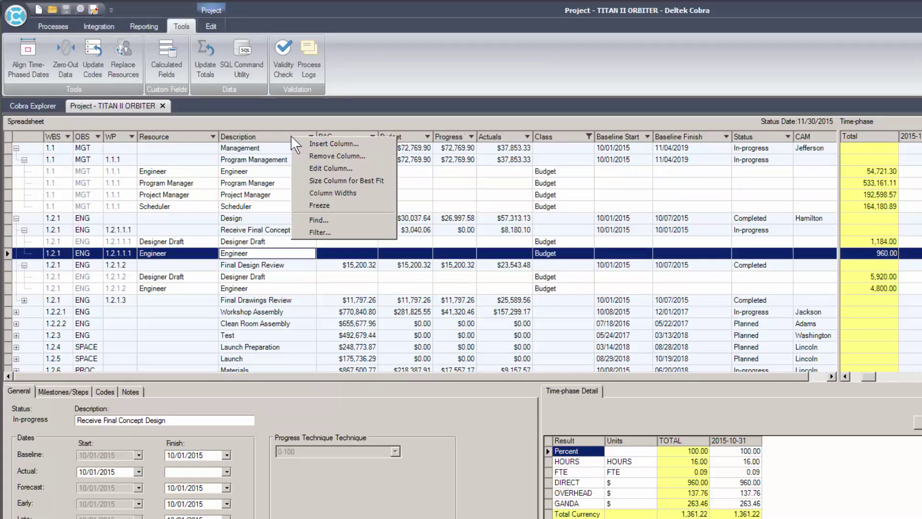
left_click(338, 143)
left_click(683, 204)
left_click_drag(683, 241, 689, 370)
left_click(490, 335)
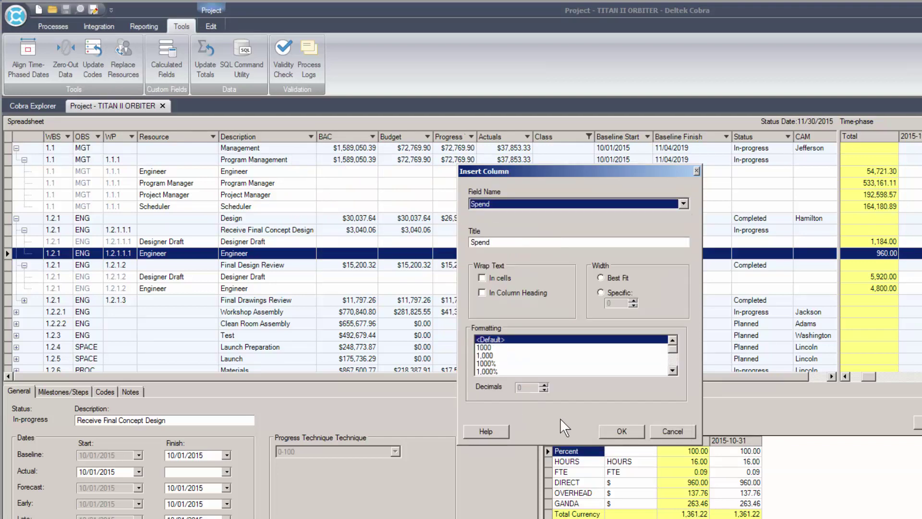
left_click(620, 430)
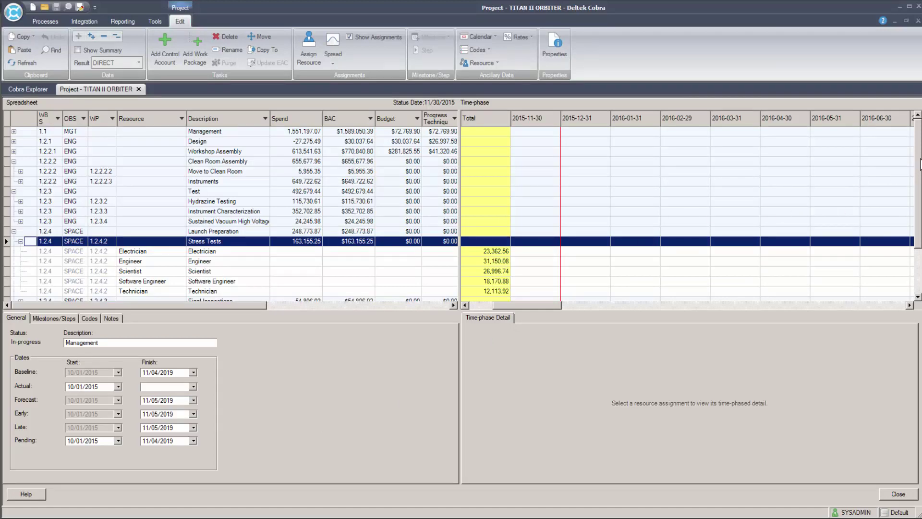
Add a new bottom row with WBS code 1.2.5.3 Reserved
left_click_drag(919, 164, 918, 199)
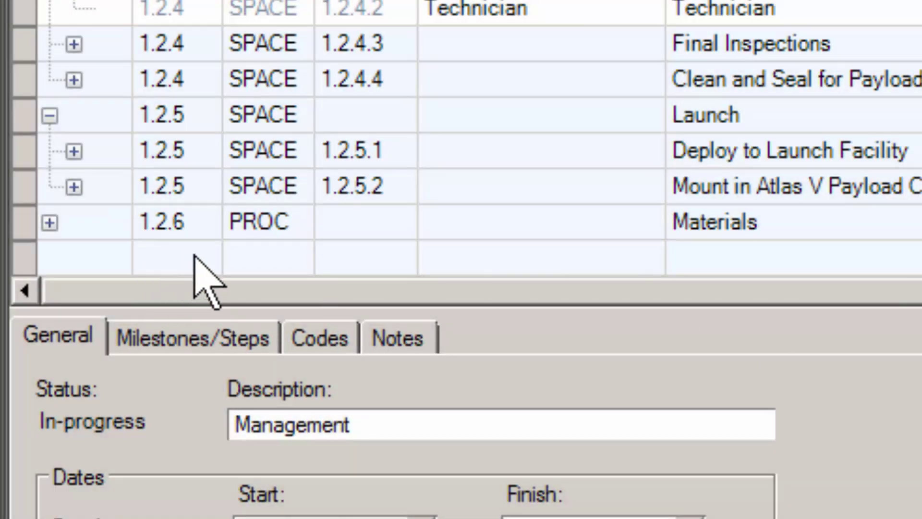
left_click(195, 257)
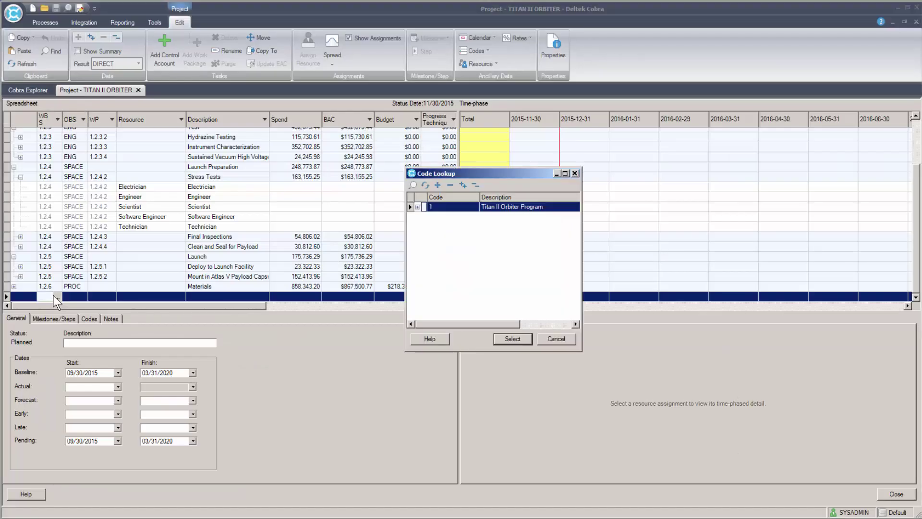
left_click(418, 207)
left_click(422, 226)
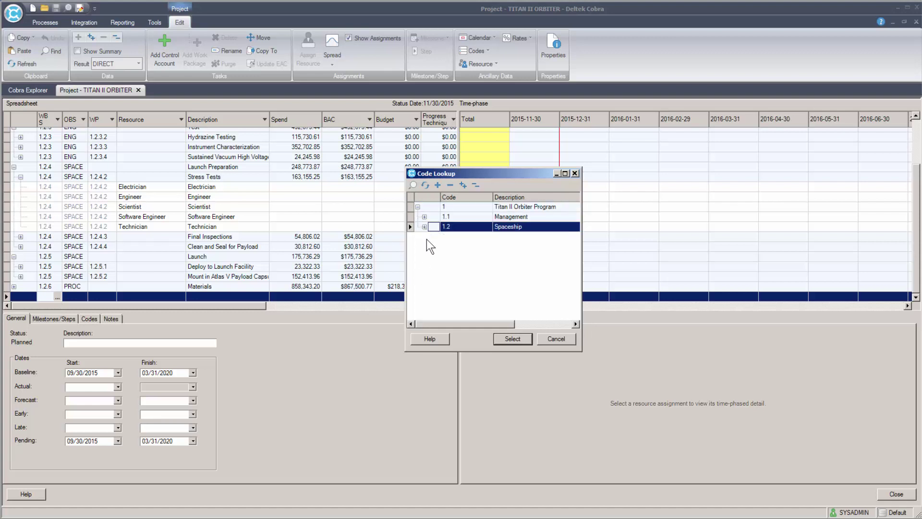
left_click(424, 227)
left_click(431, 276)
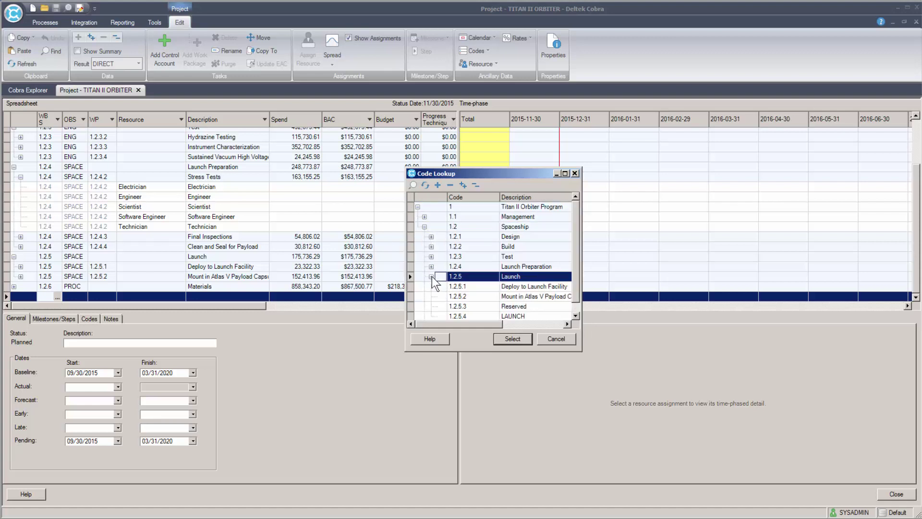
left_click(528, 296)
left_click(512, 338)
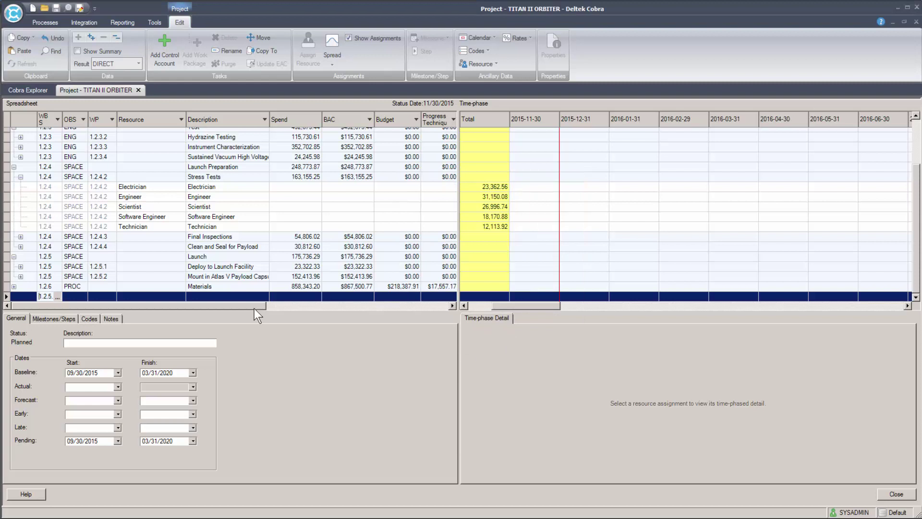
left_click(79, 296)
Assign the SPACE organisation code as the new row's OBS
left_click(84, 296)
left_click(417, 207)
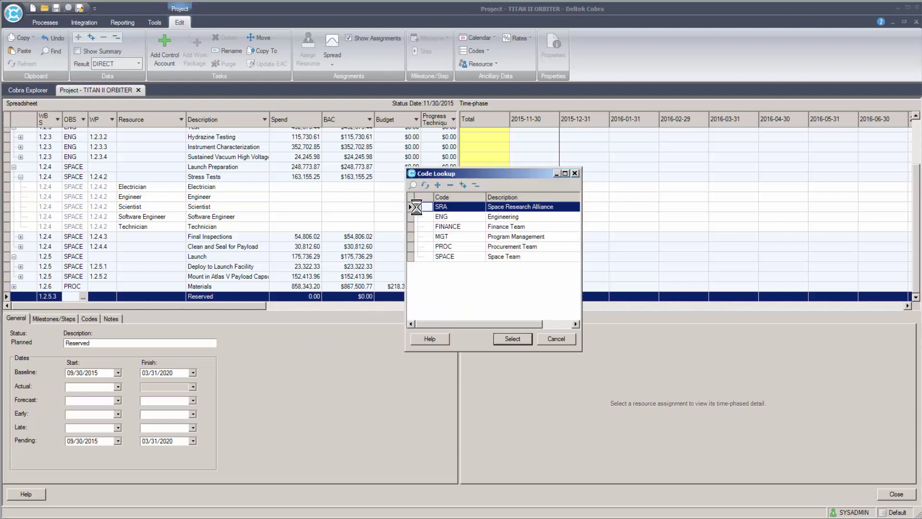
left_click(423, 257)
left_click(512, 338)
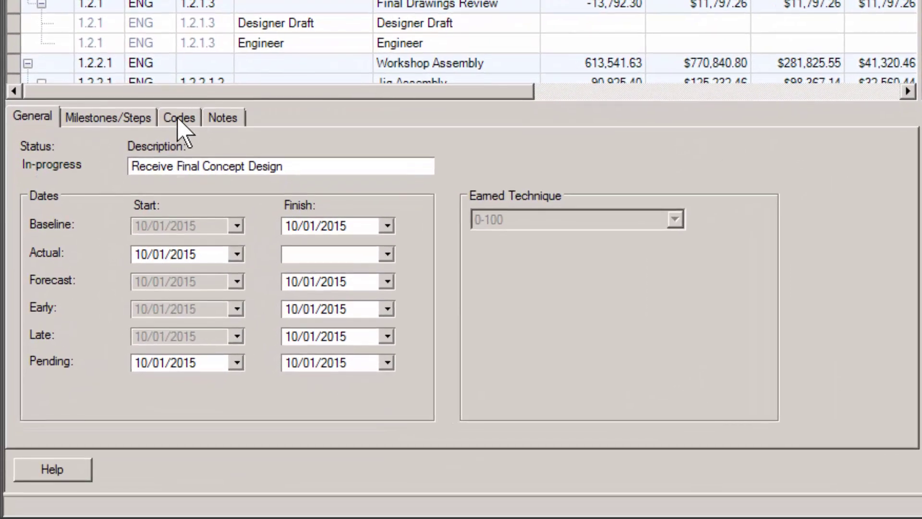
Show the Codes tab and view CHRG_NMBR values for several rows, ending on Program Management (T900101)
left_click(180, 119)
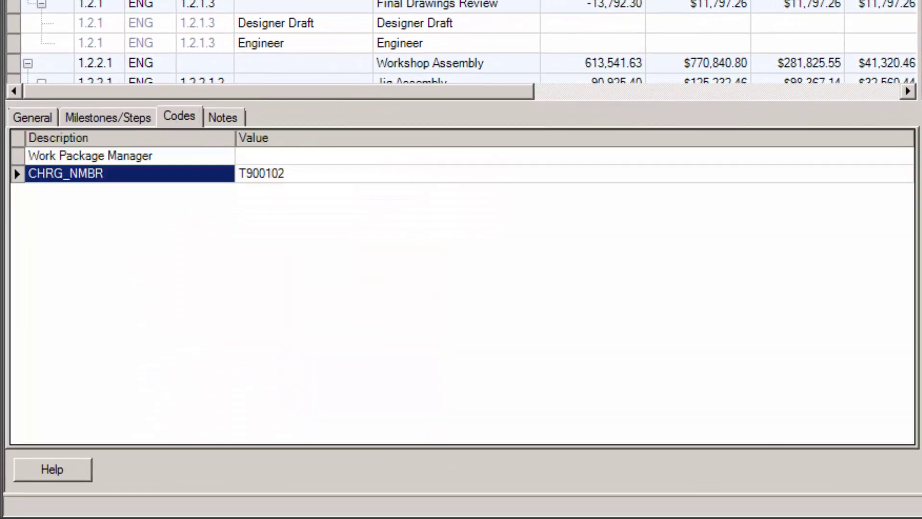
left_click(180, 177)
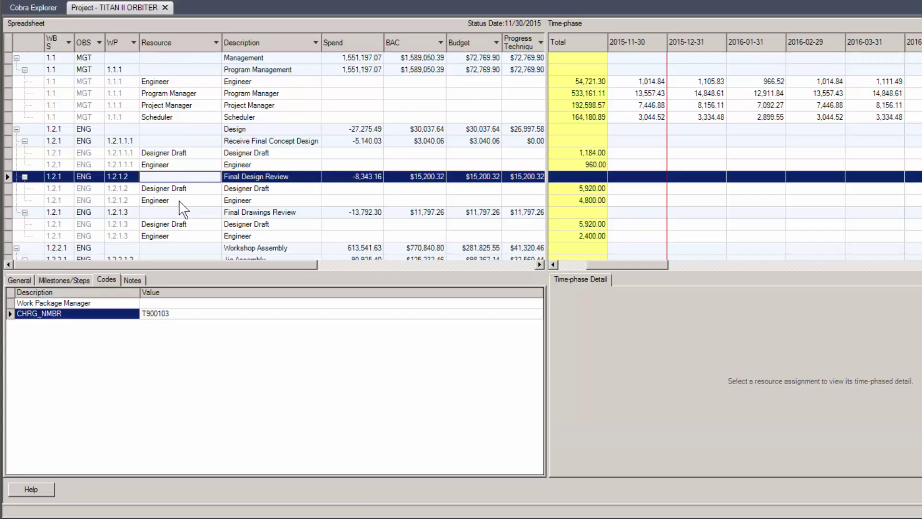
left_click(180, 211)
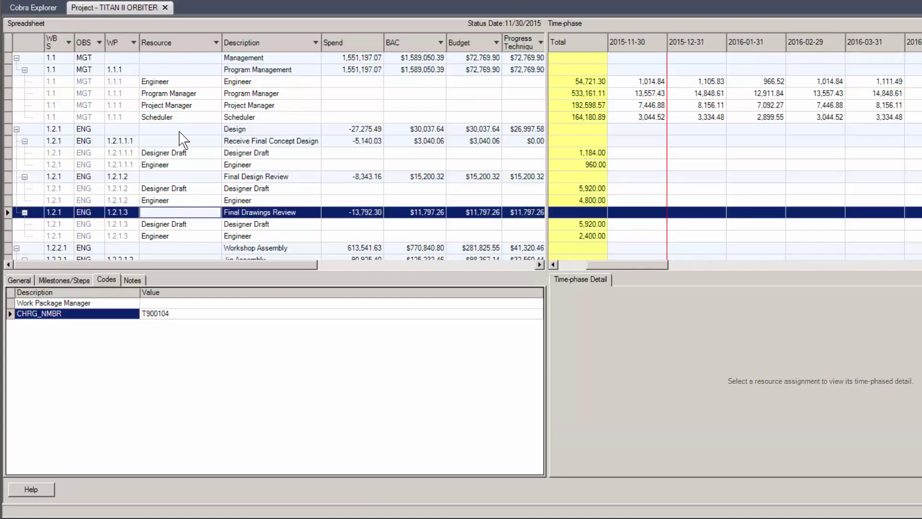
left_click(180, 128)
left_click(184, 69)
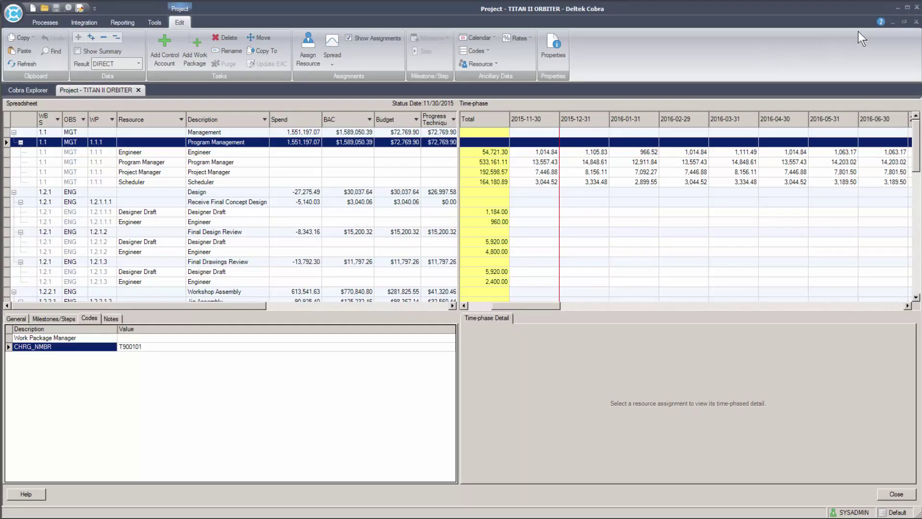
Bring up the Cobra 8.0 web help, show its Index, and read the Cobra Explorer topic
left_click(879, 22)
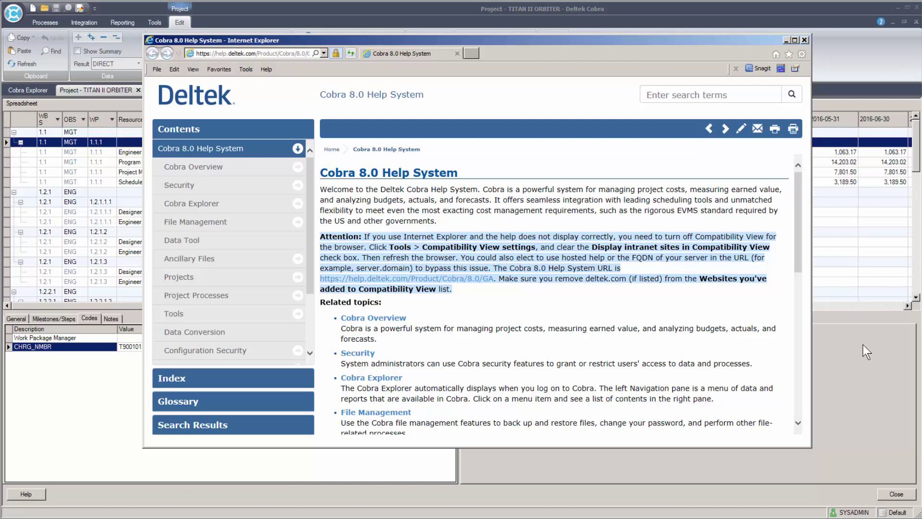
left_click_drag(796, 234, 796, 267)
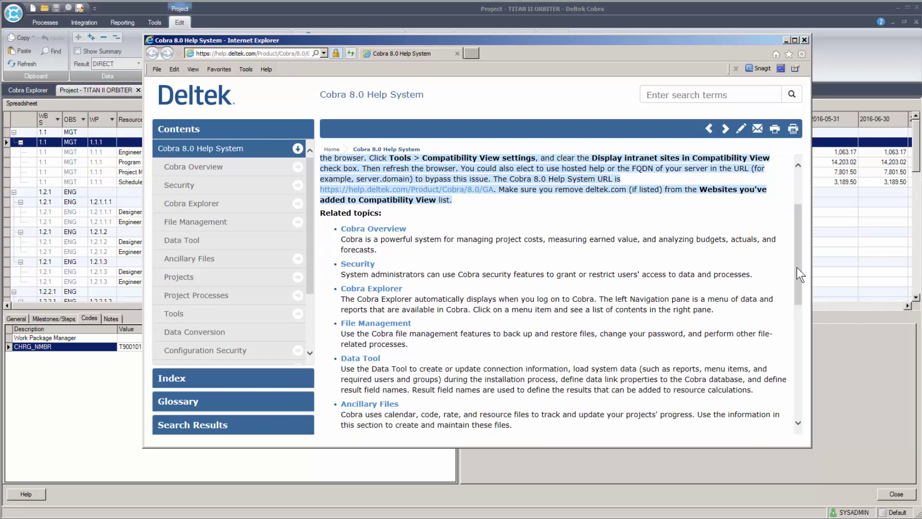
left_click(223, 380)
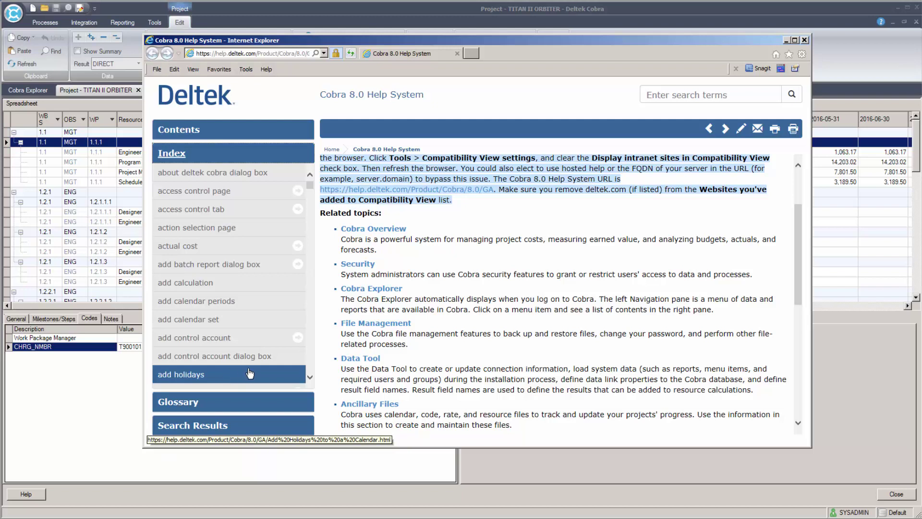
left_click(386, 289)
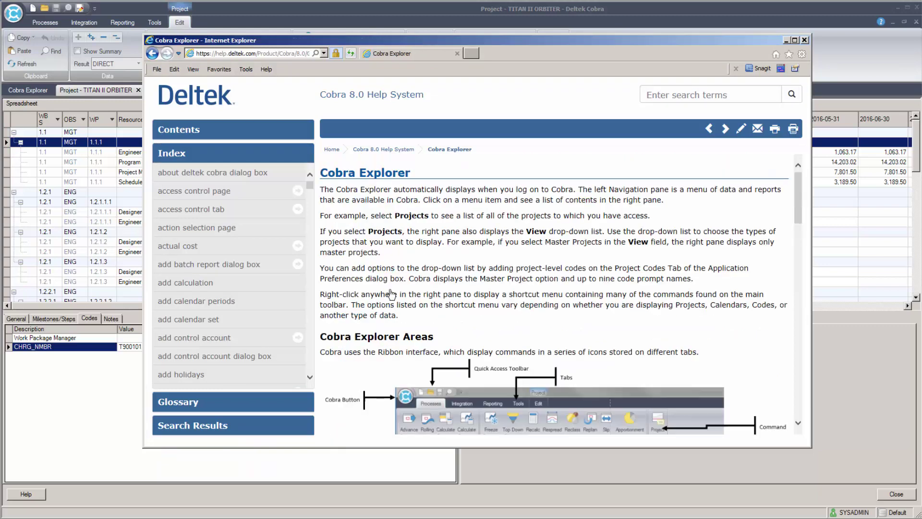
scroll(605, 310, "down", 5)
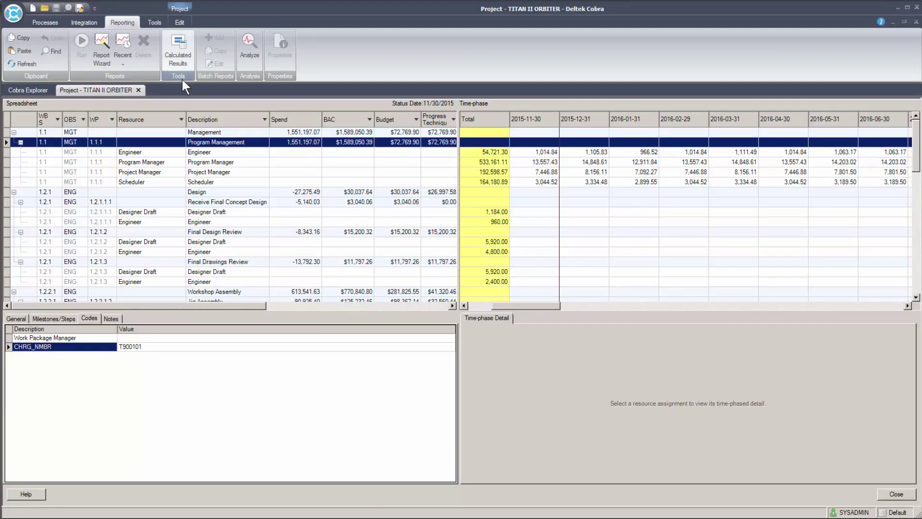
Expand the spreadsheet hierarchy one level and drag the splitter down to enlarge the grid
left_click(101, 47)
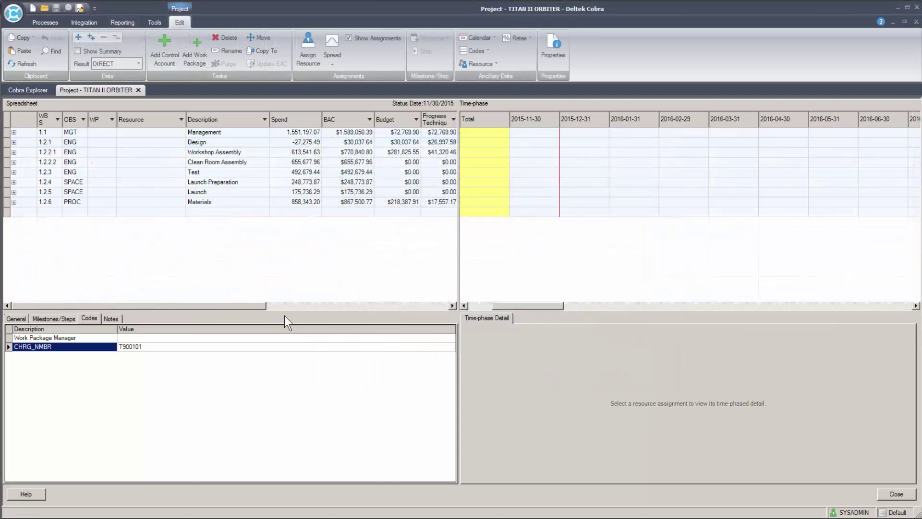
left_click_drag(286, 311, 284, 160)
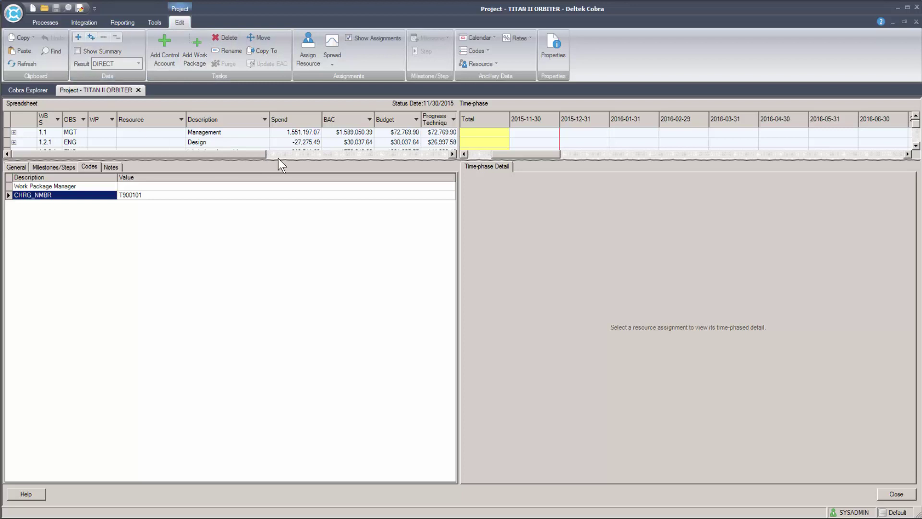
left_click(91, 38)
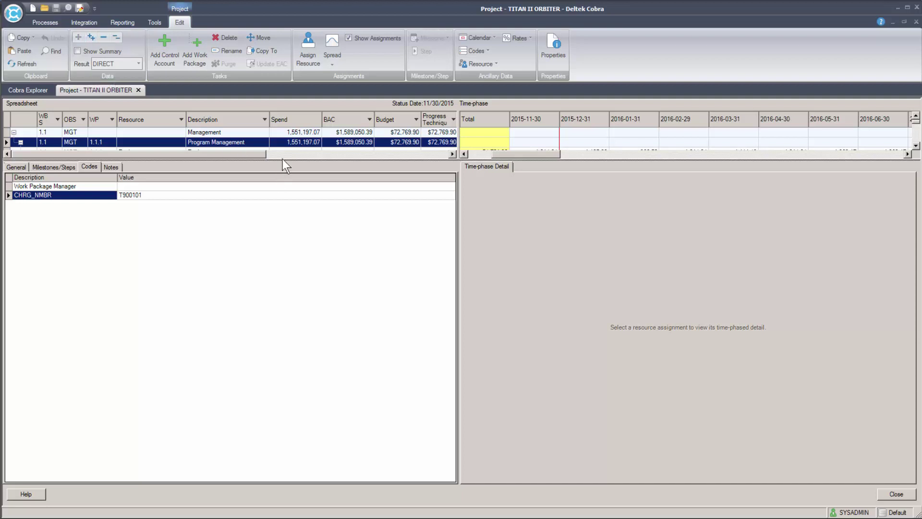
left_click_drag(282, 159, 278, 379)
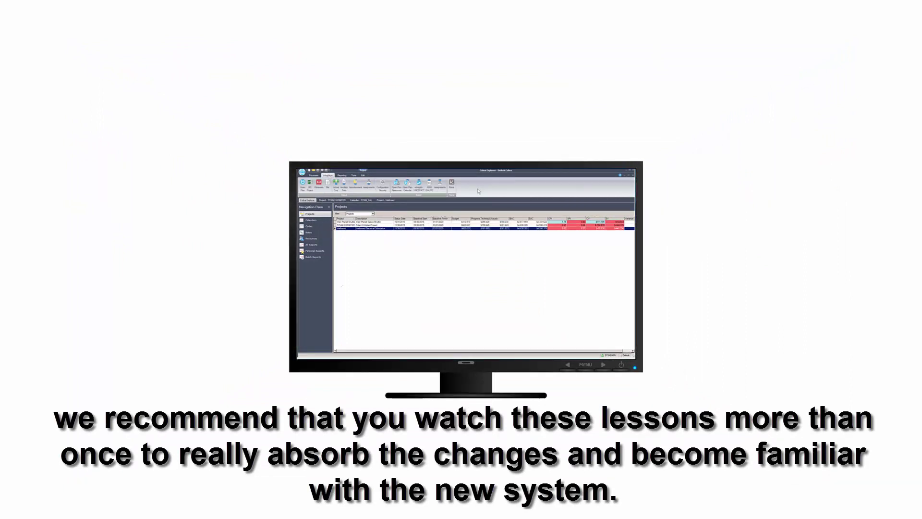
Advance through the closing outro slides of the Cobra training video
left_click(440, 183)
left_click(490, 301)
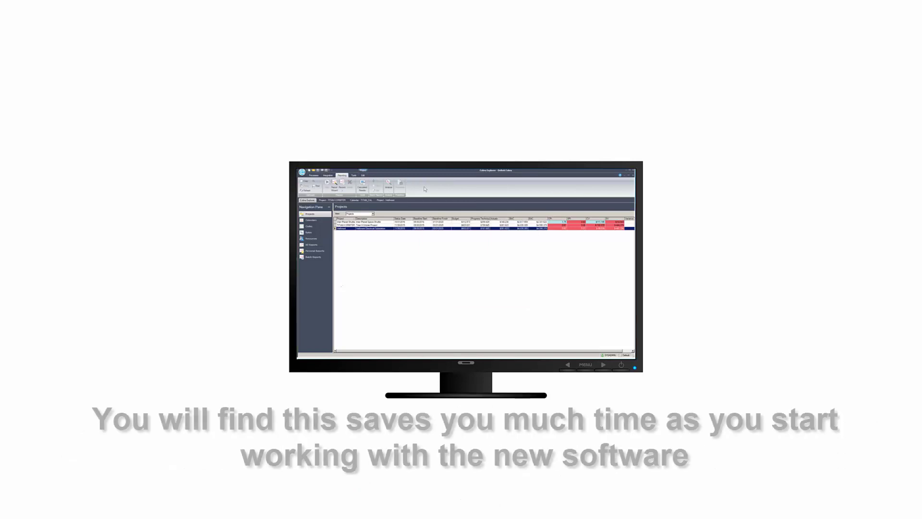
left_click(312, 244)
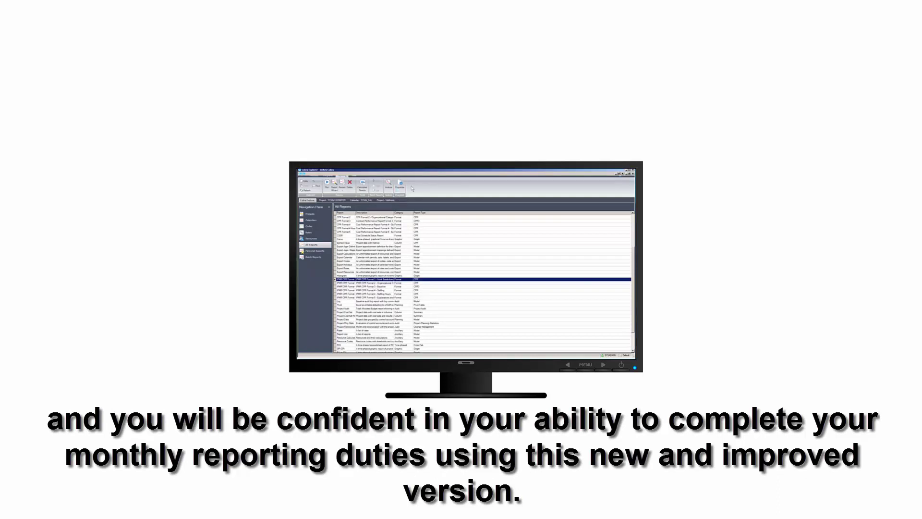
left_click(390, 185)
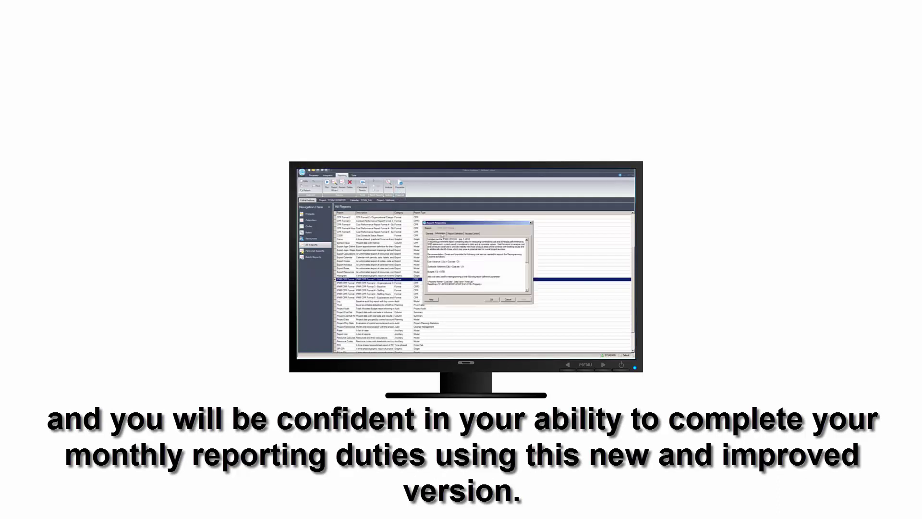